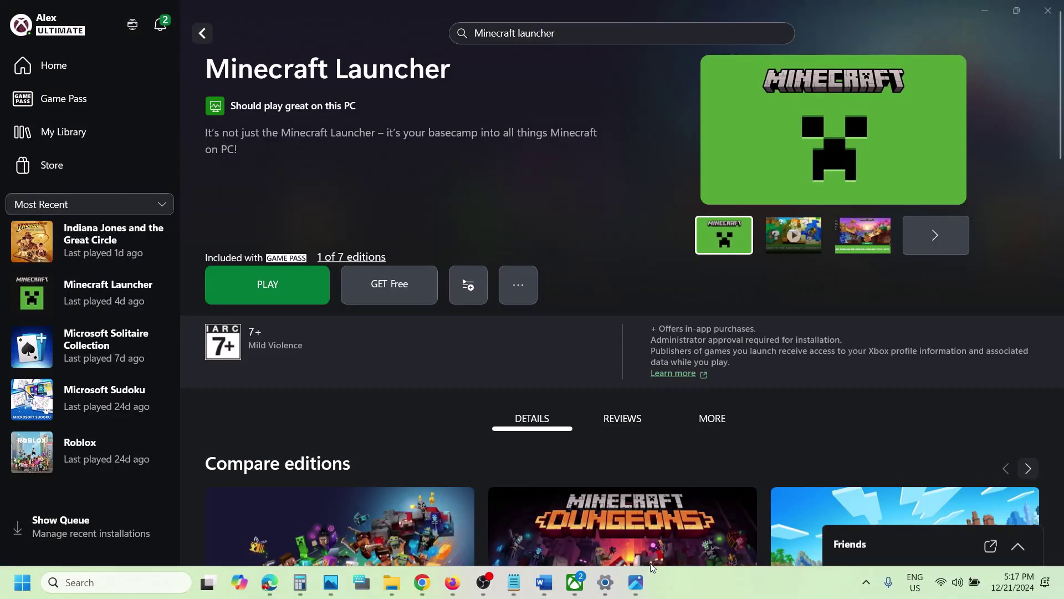
Step: Open the saved screenshot of the 'Turn on Windows Update' error, code 0x80070422, from Photos
mouse_move(641, 585)
left_click(632, 499)
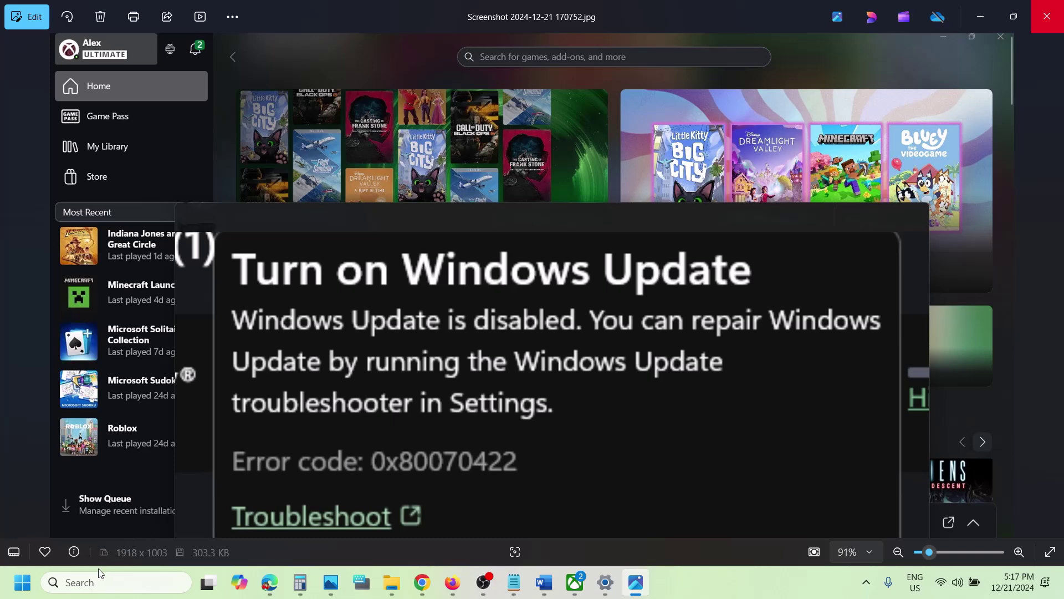
Step: Launch Services from search and open the Windows Update service's properties
left_click(86, 584)
type("services")
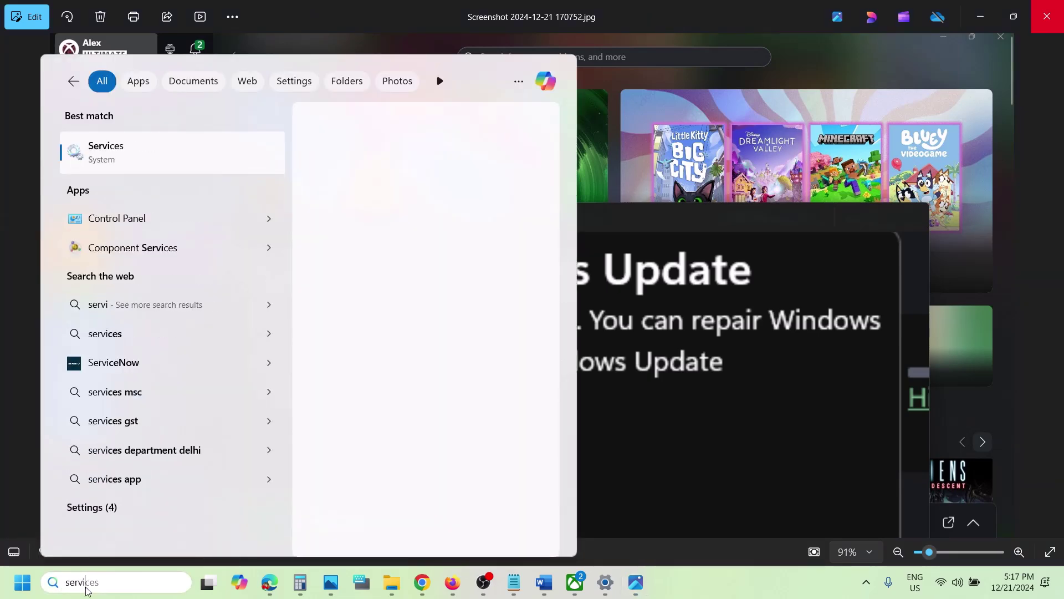
key("Return")
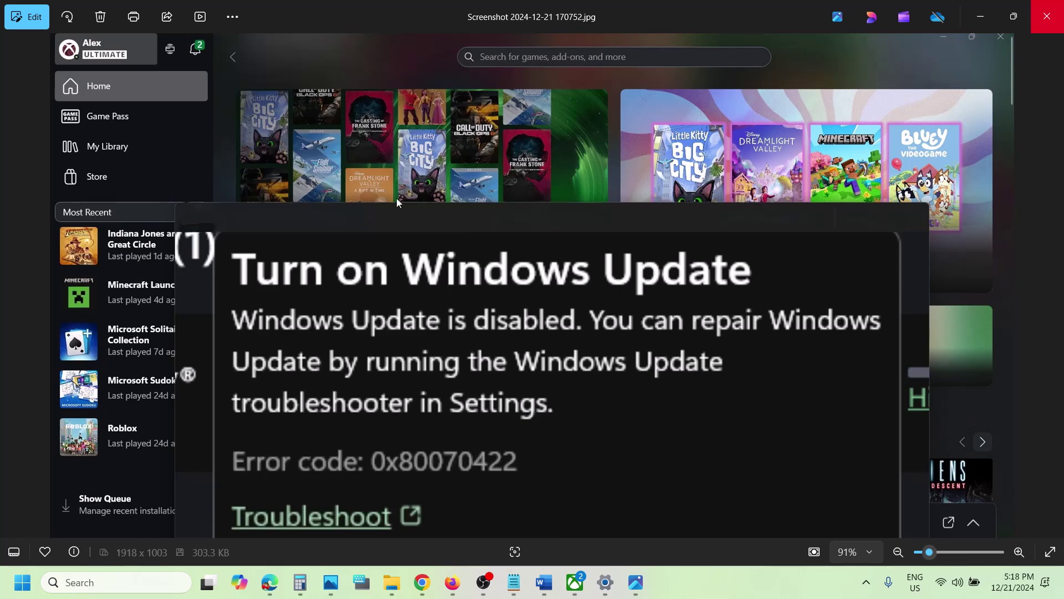
type("w")
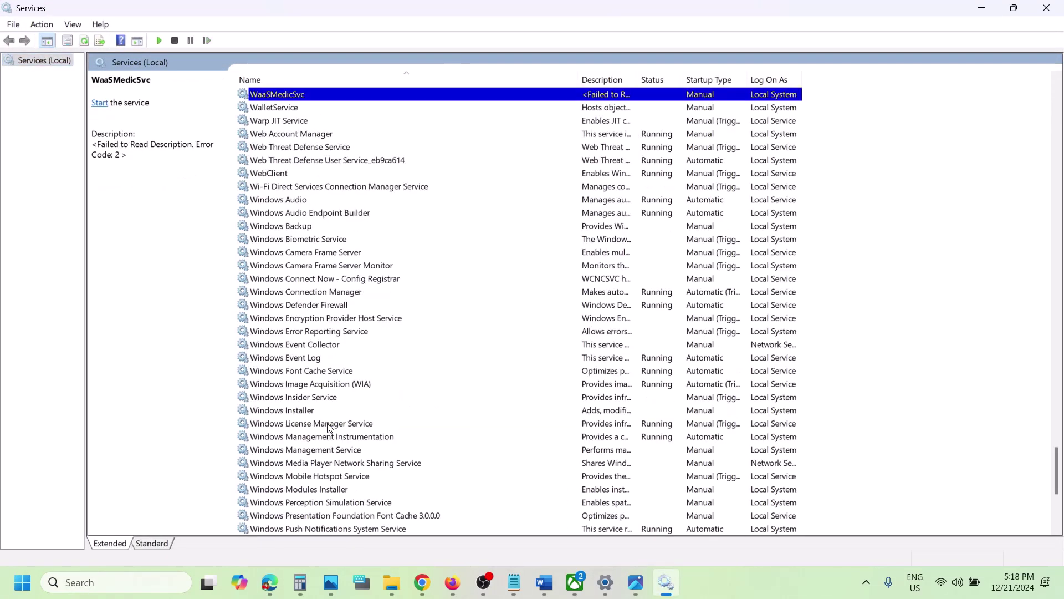
scroll(349, 433, "down", 7)
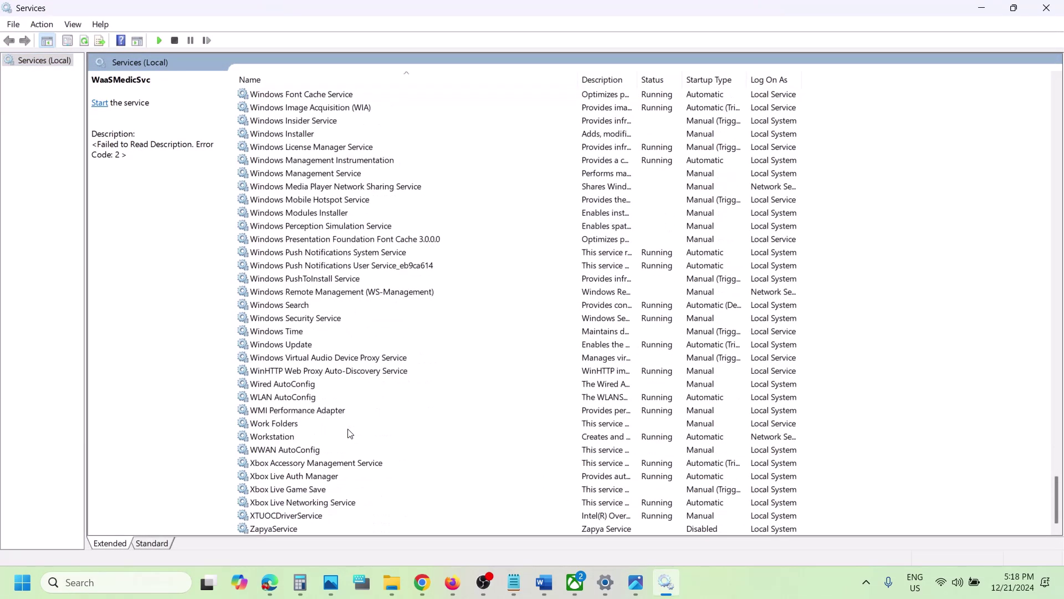
left_click(288, 357)
left_click(307, 348)
double_click(333, 346)
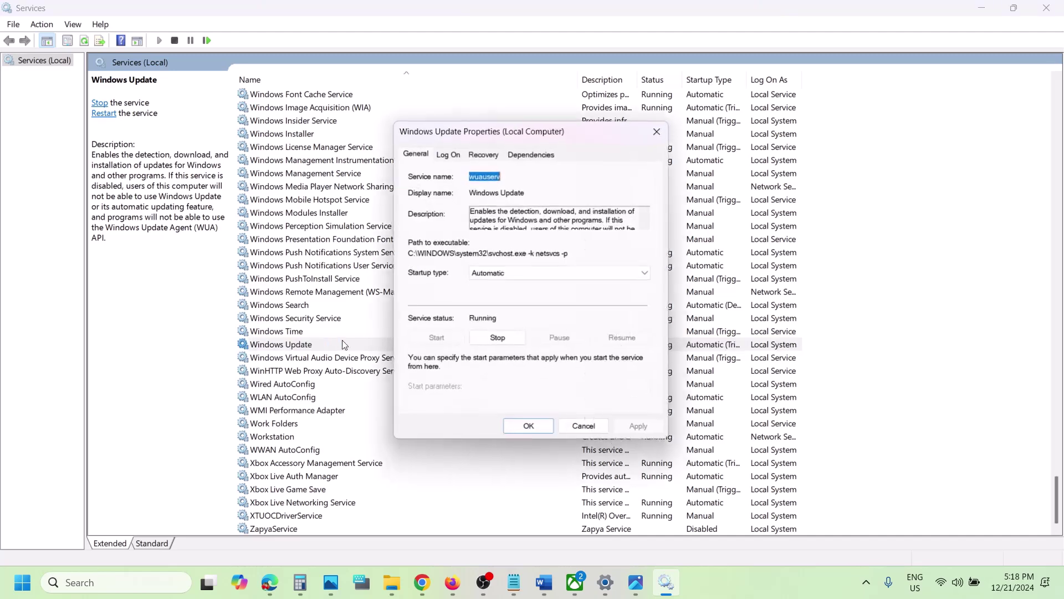
Step: Keep Windows Update's startup type Automatic, confirm, and restart the service
left_click(523, 274)
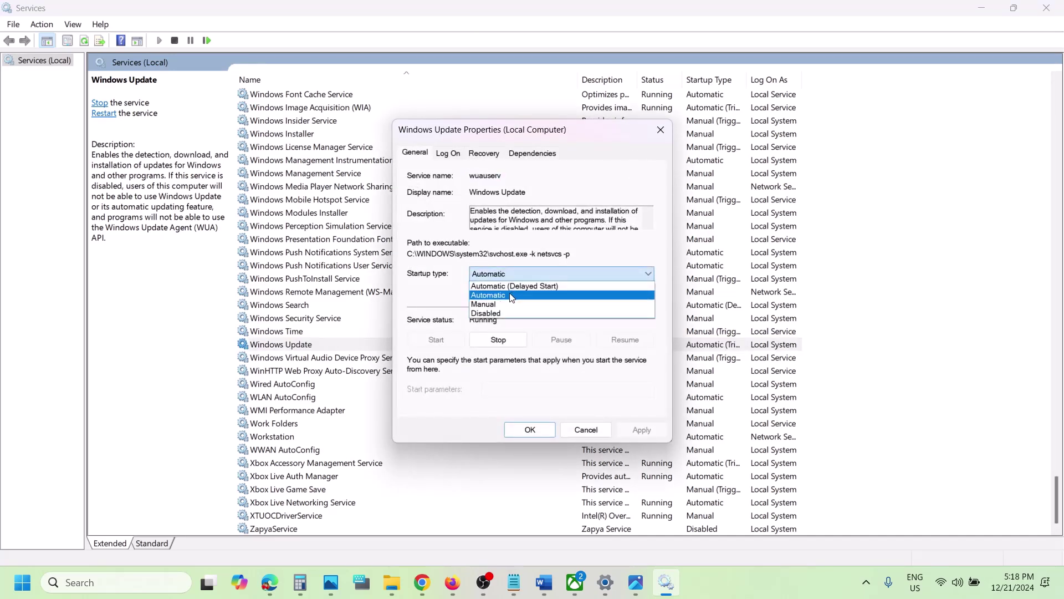
left_click(512, 297)
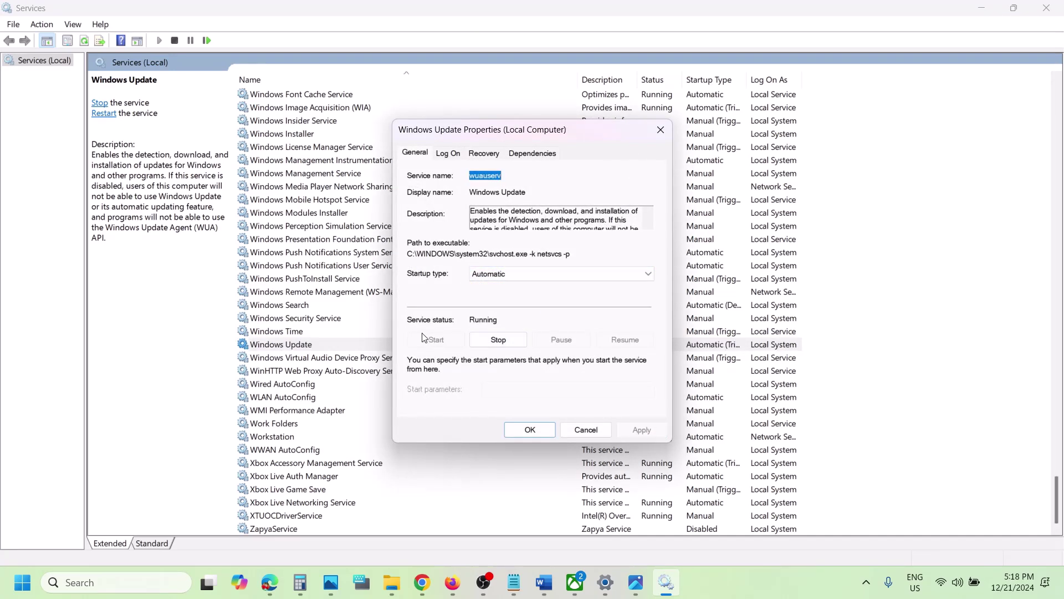
left_click(530, 429)
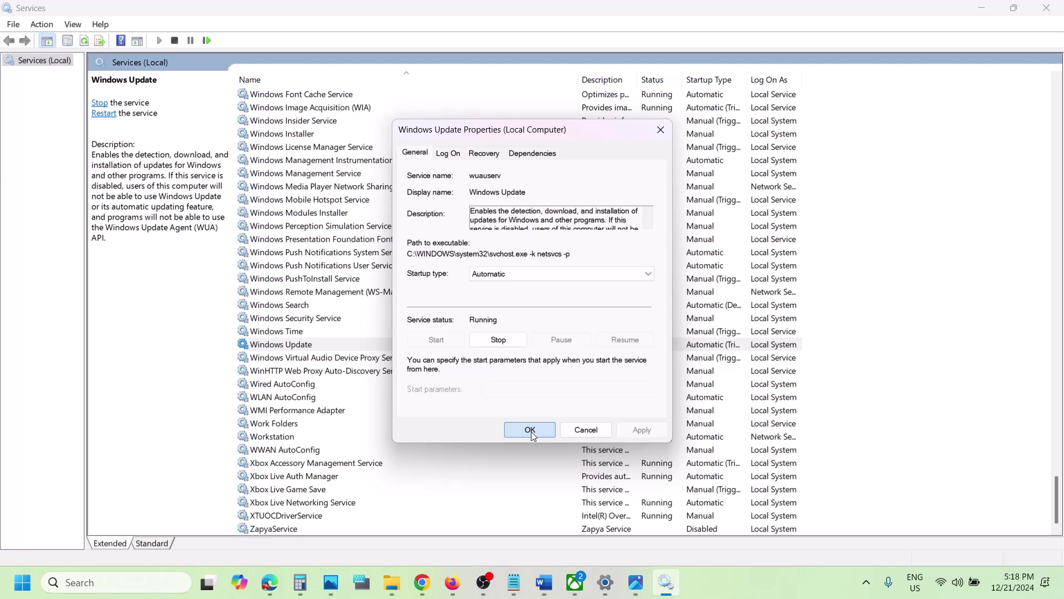
right_click(316, 349)
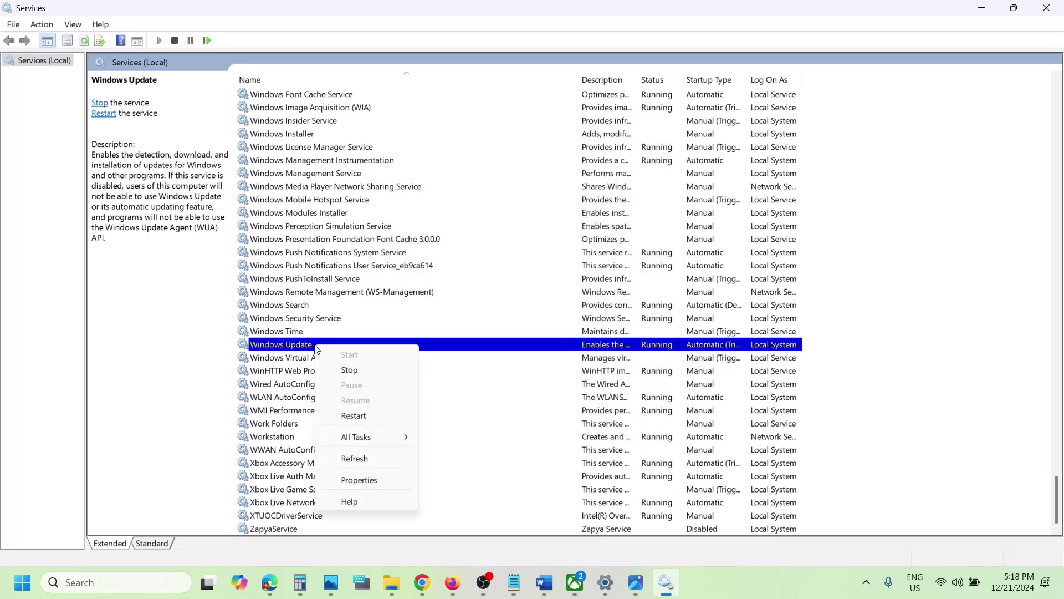
left_click(367, 417)
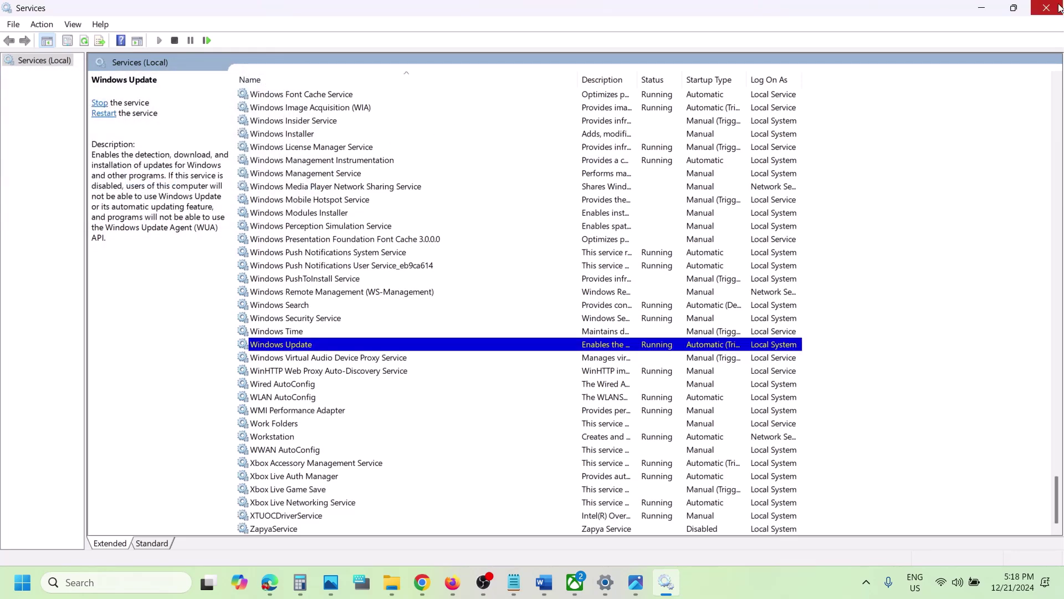
Step: Navigate Settings to System > Troubleshoot > Other troubleshooters
key("alt+Tab")
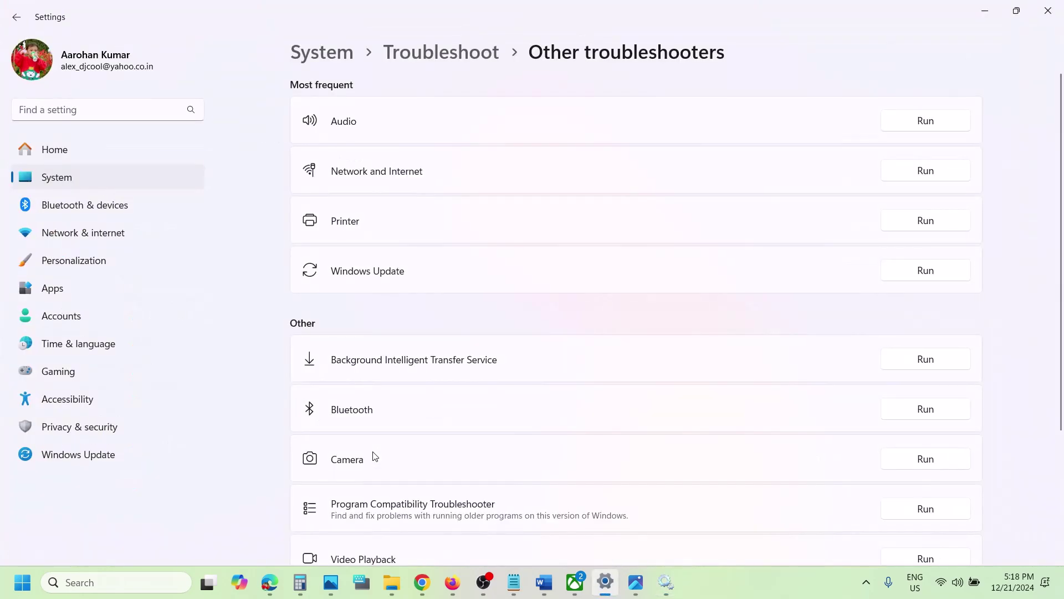
left_click(86, 178)
scroll(486, 277, "down", 3)
scroll(485, 278, "down", 2)
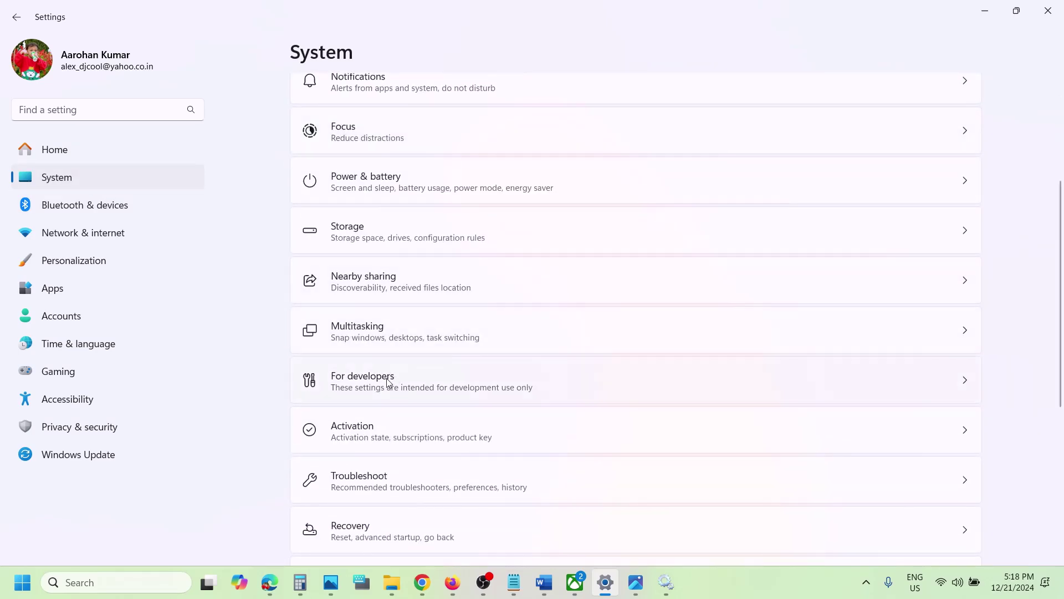
left_click(372, 475)
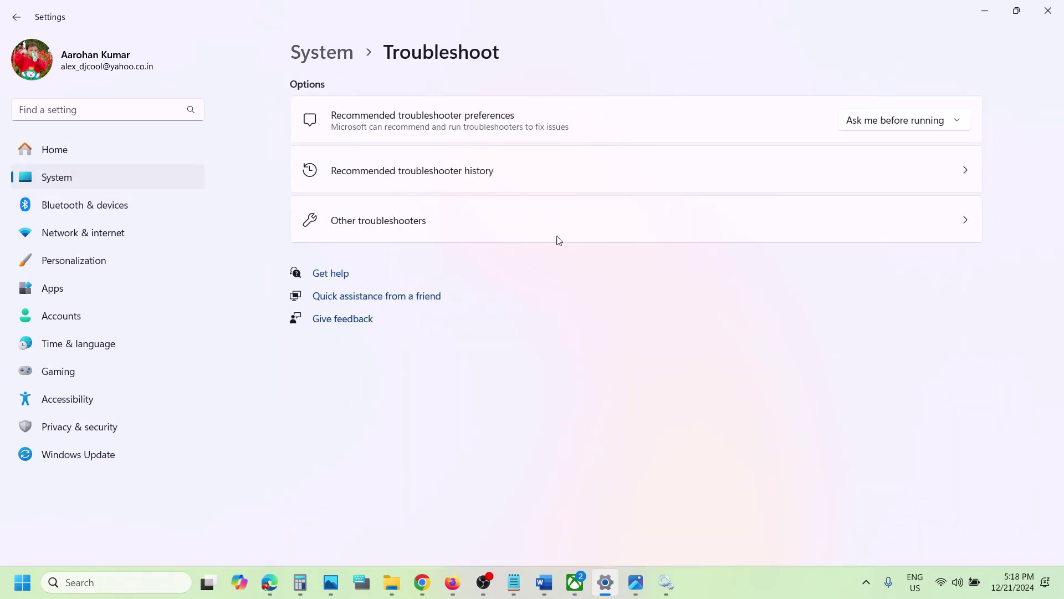
left_click(508, 237)
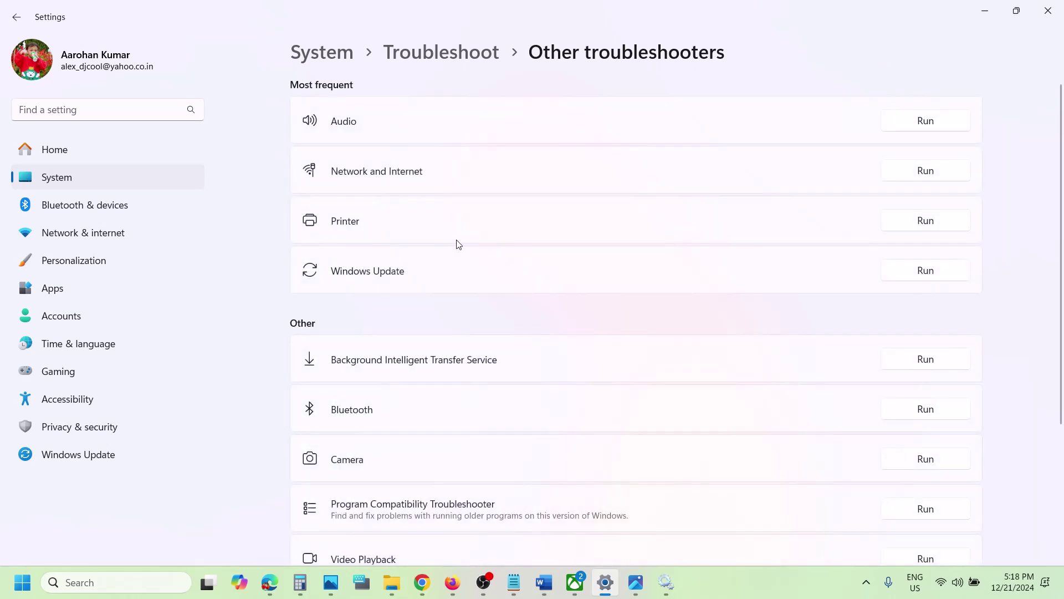
Step: Run the Windows Update troubleshooter, then return to the error screenshot
left_click(928, 278)
left_click(698, 581)
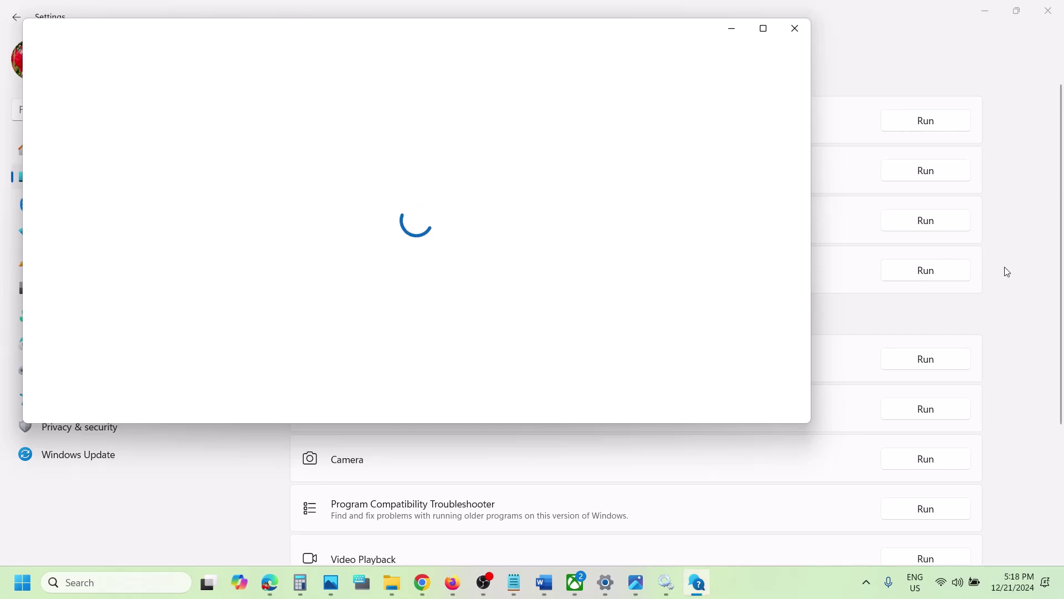
left_click(635, 582)
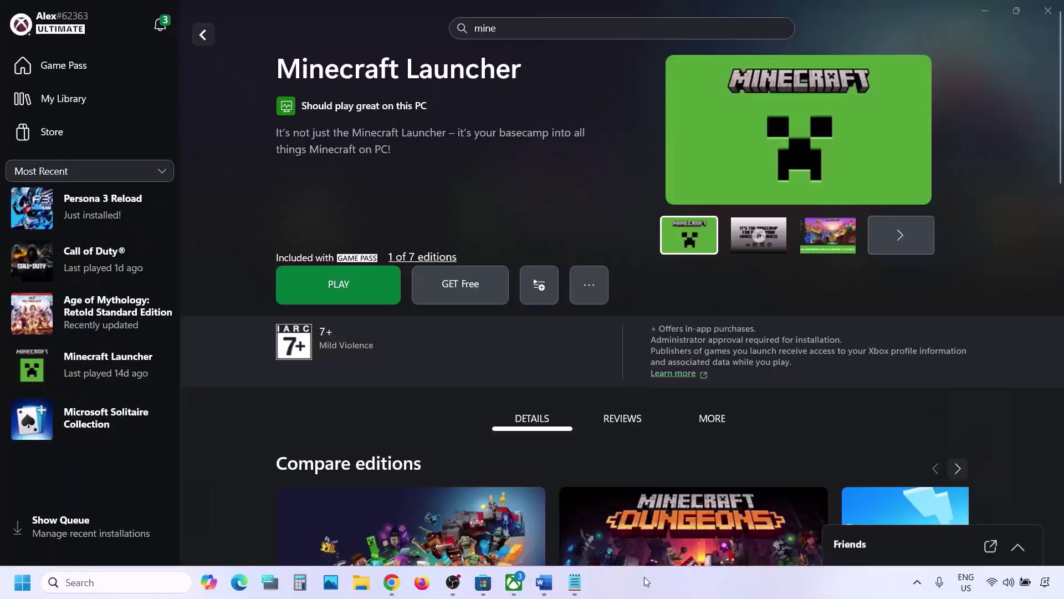
Step: Highlight the Step 1 'Run Gaming Services Repair Tool' note in Word, then return to Xbox
left_click(544, 582)
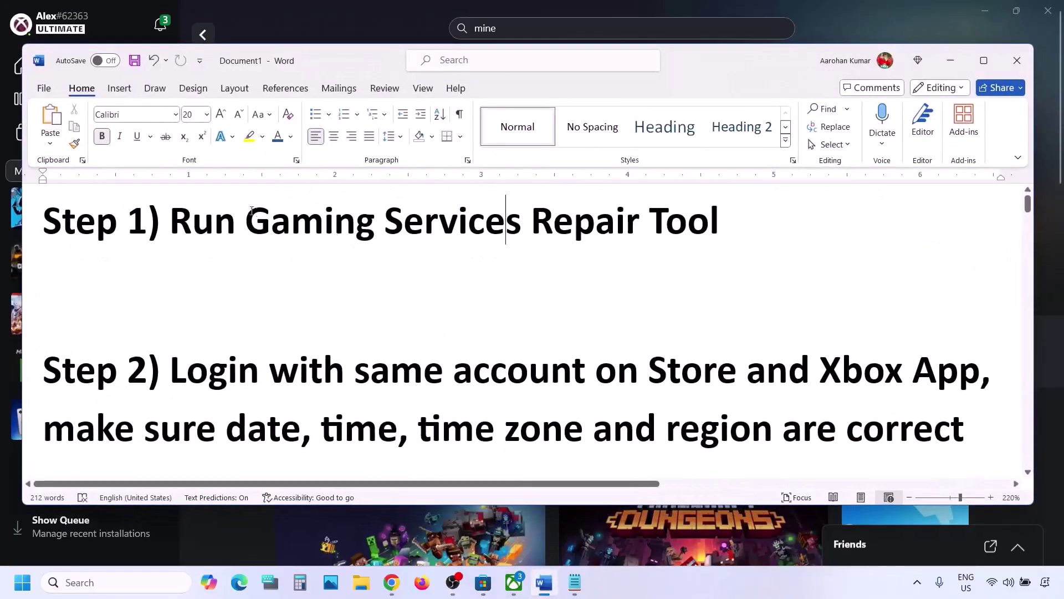
left_click_drag(172, 221, 720, 222)
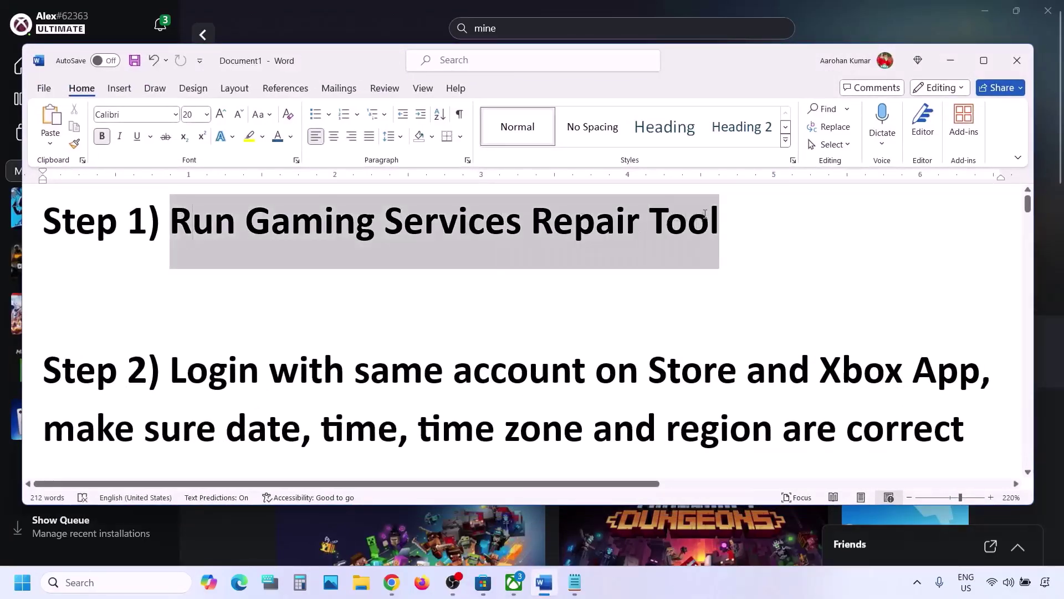
left_click(371, 11)
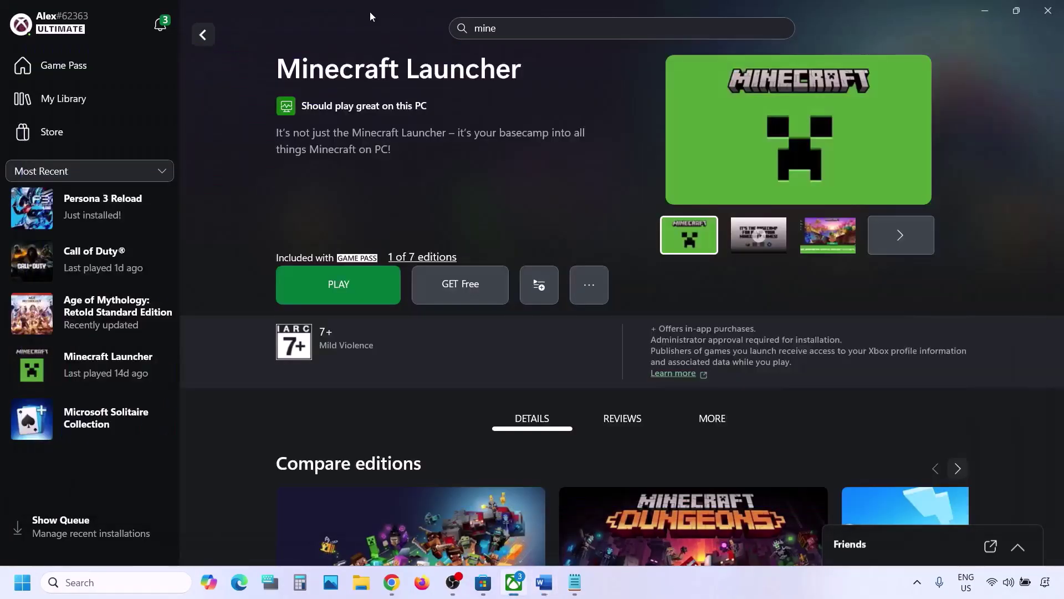
Step: Run the Gaming Services Repair Tool from Xbox Support and close it once all services complete
left_click(57, 34)
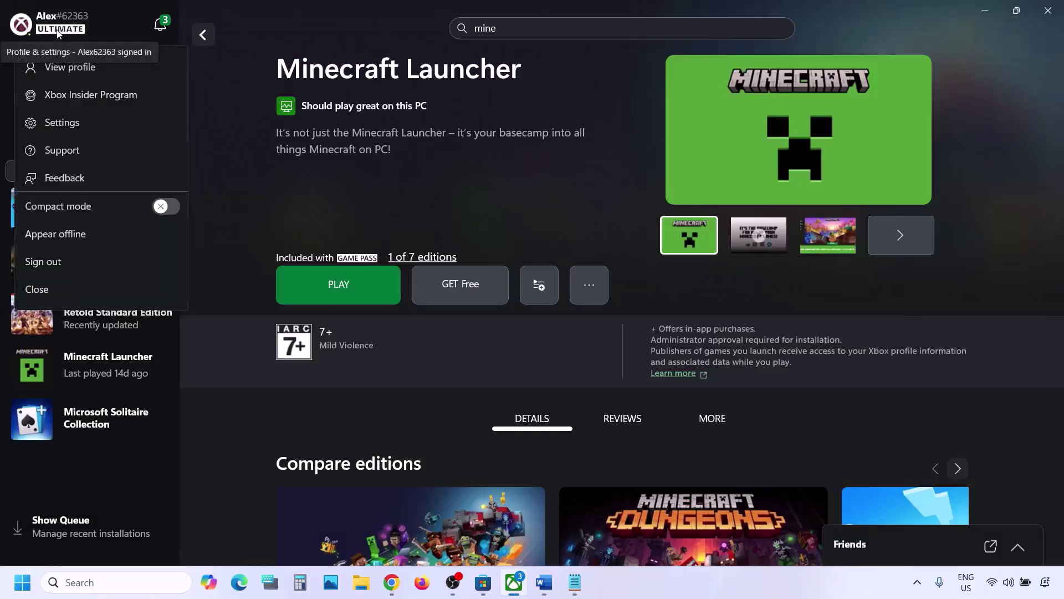
left_click(63, 151)
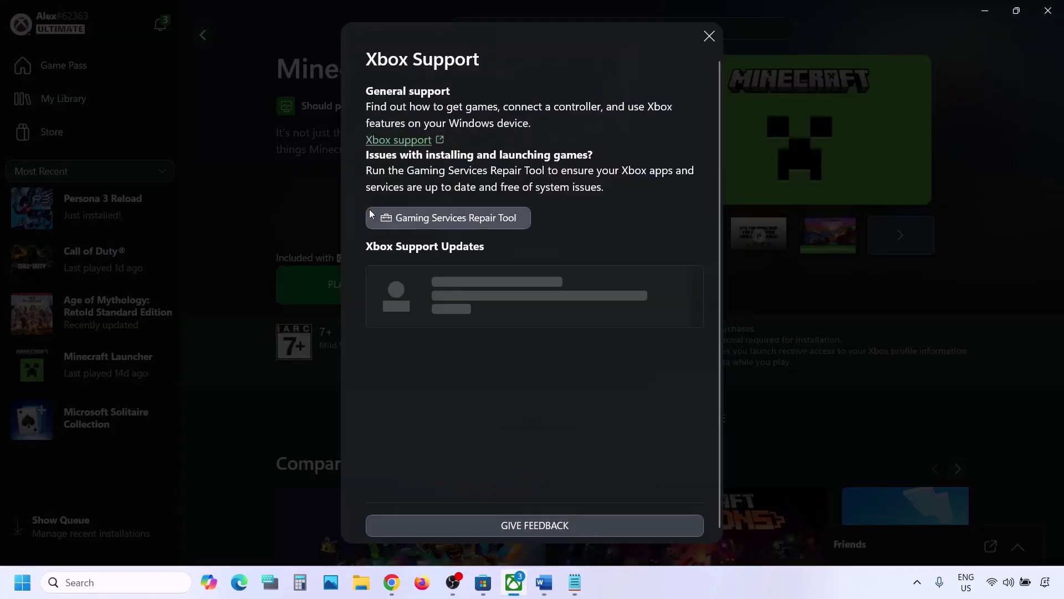
left_click(455, 219)
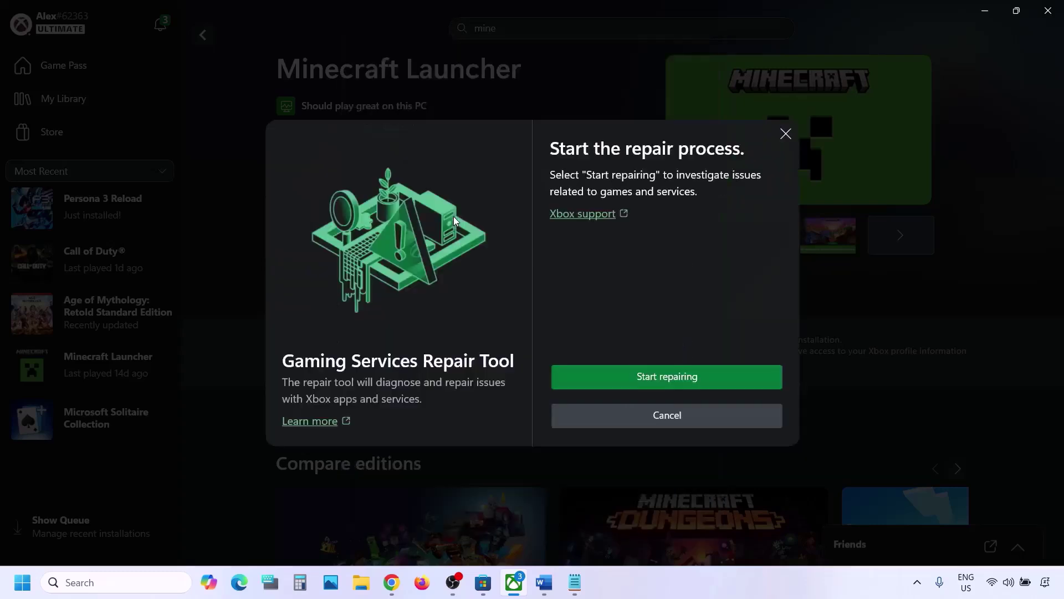
left_click(685, 381)
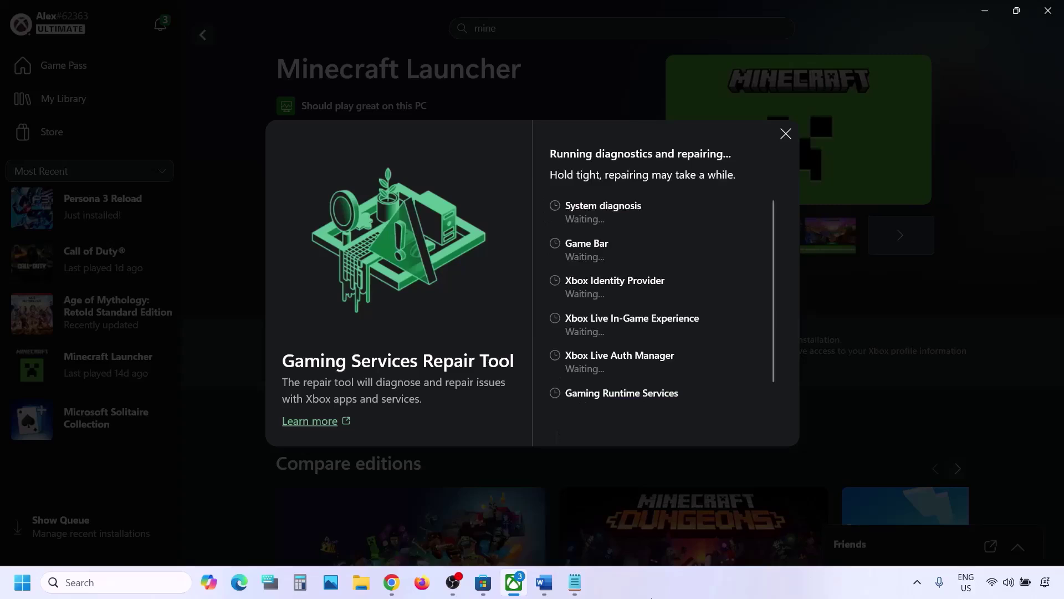
left_click(654, 580)
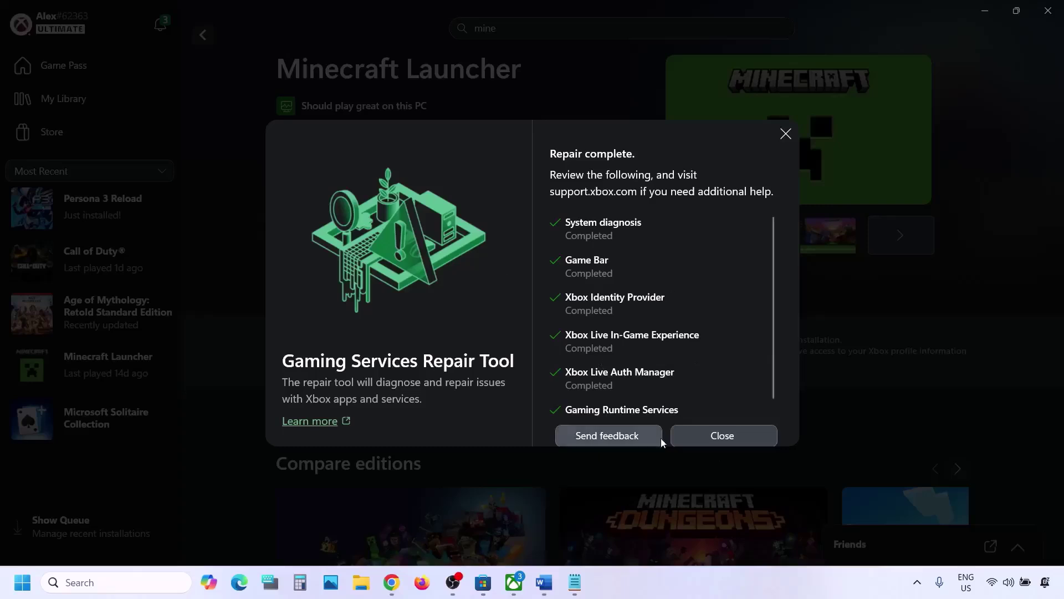
left_click(710, 438)
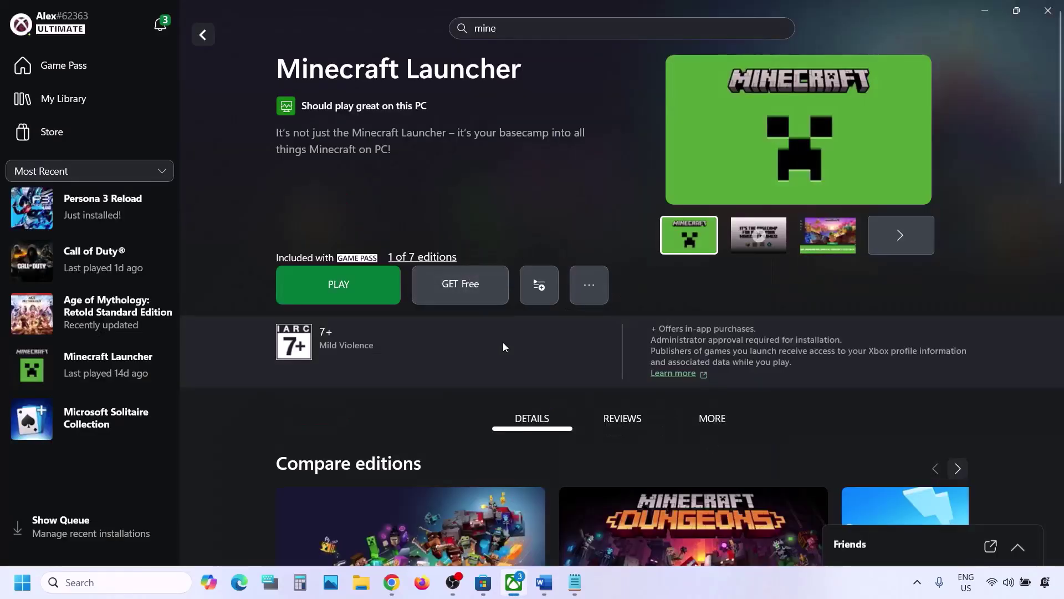
Step: Download the Gaming Services Repair Tool for PC from the Xbox support article's downloadable version
left_click(392, 582)
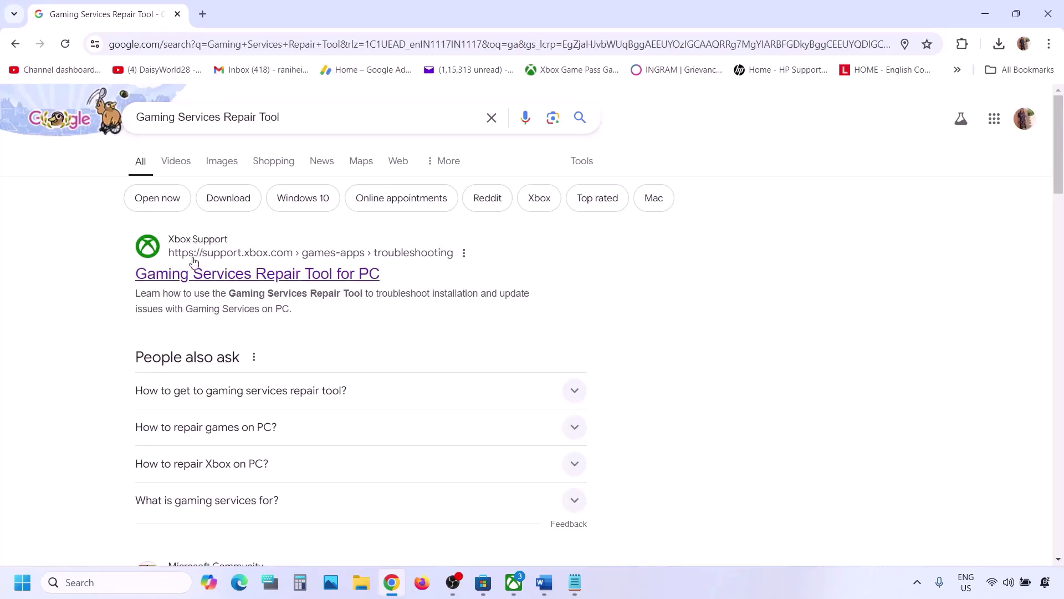
left_click(224, 277)
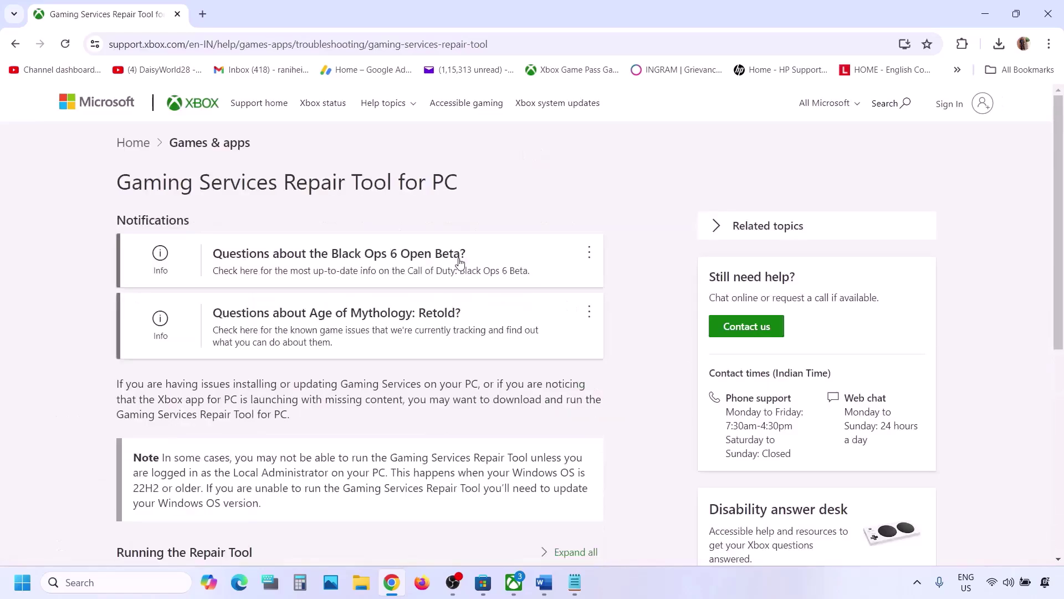
scroll(228, 337, "down", 7)
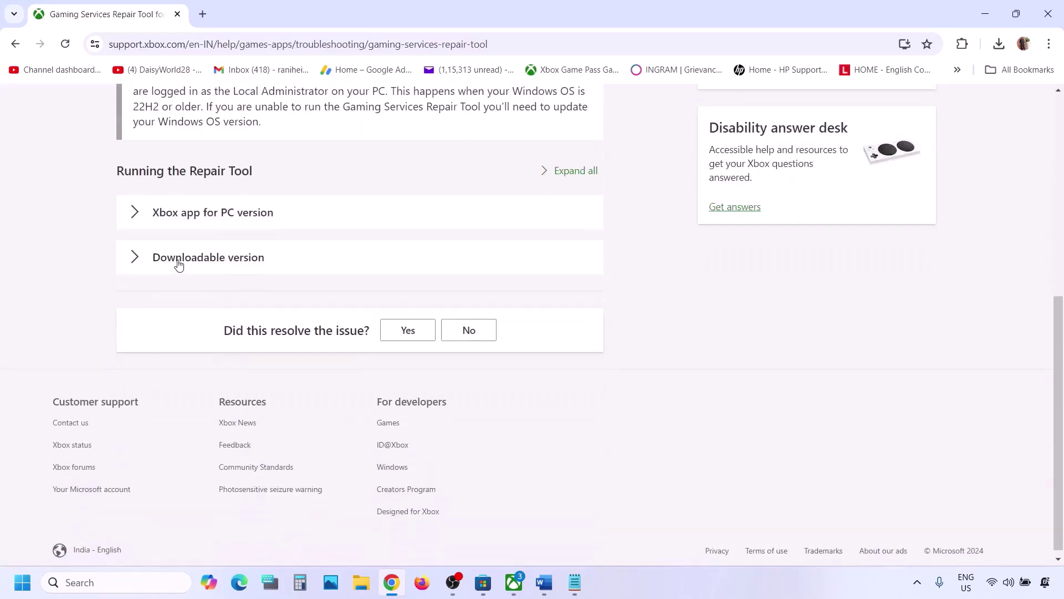
left_click(179, 260)
scroll(283, 363, "down", 8)
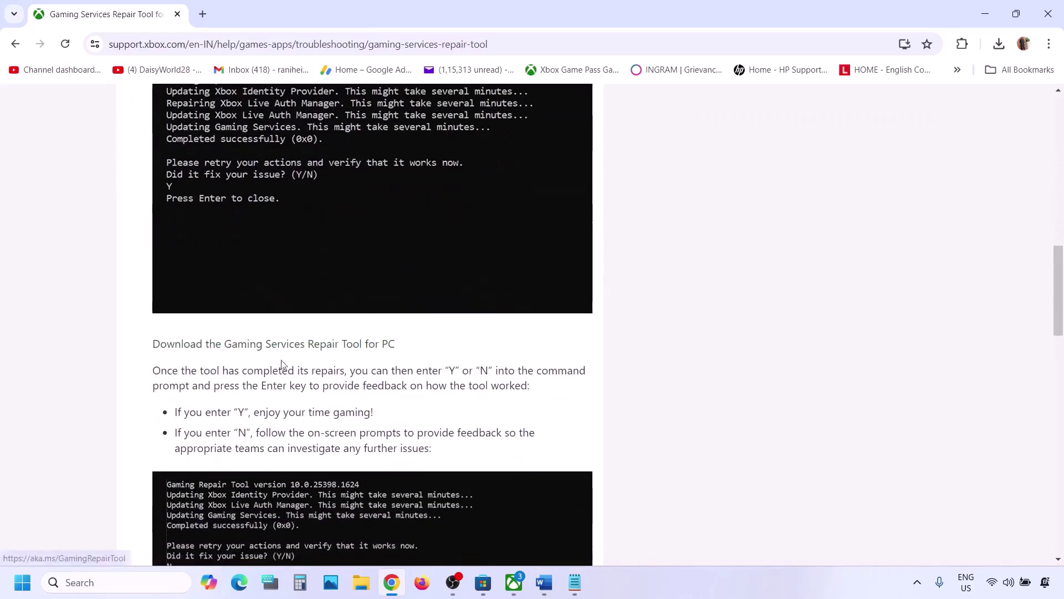
left_click(287, 348)
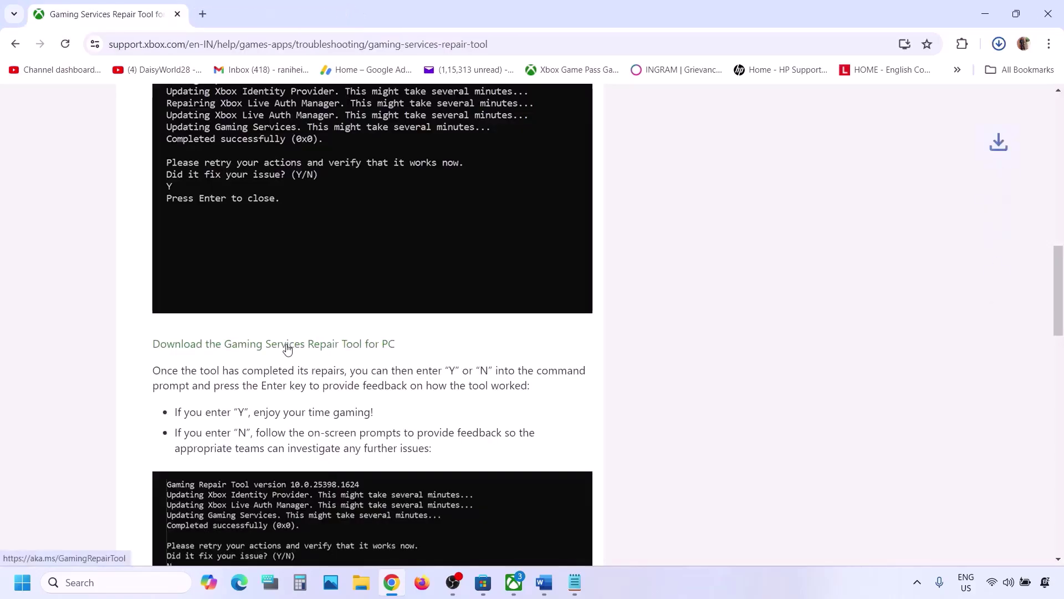
Step: Run GamingRepairTool.exe, confirm the Completed successfully (0x0) result, and close the console
left_click(912, 87)
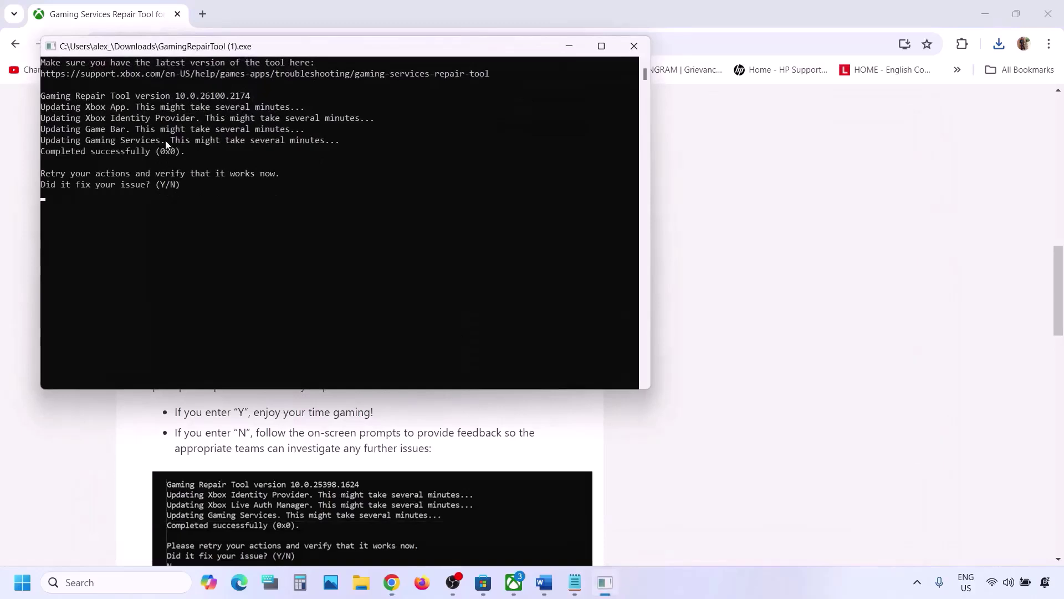
left_click_drag(198, 150, 32, 151)
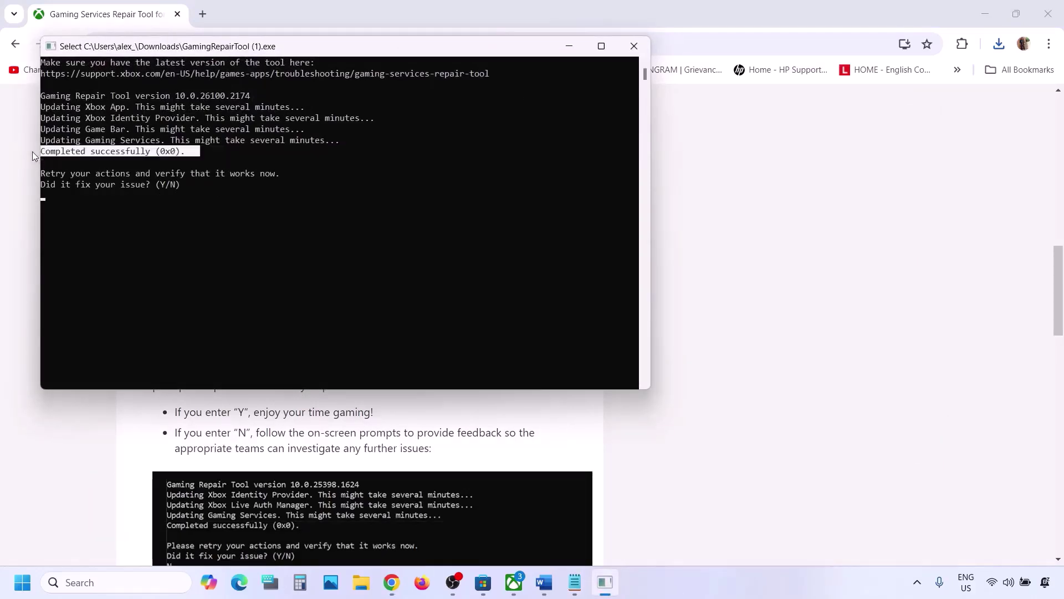
left_click(634, 46)
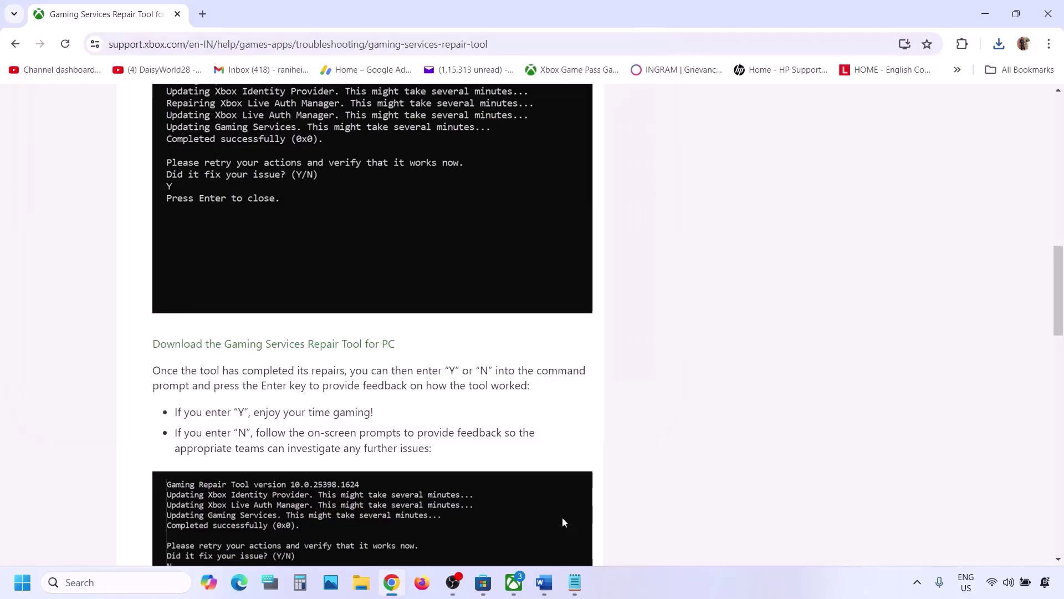
Step: Highlight the Step 2 'Login with same account' note in Word, then switch to Microsoft Store
left_click(544, 582)
scroll(409, 285, "down", 3)
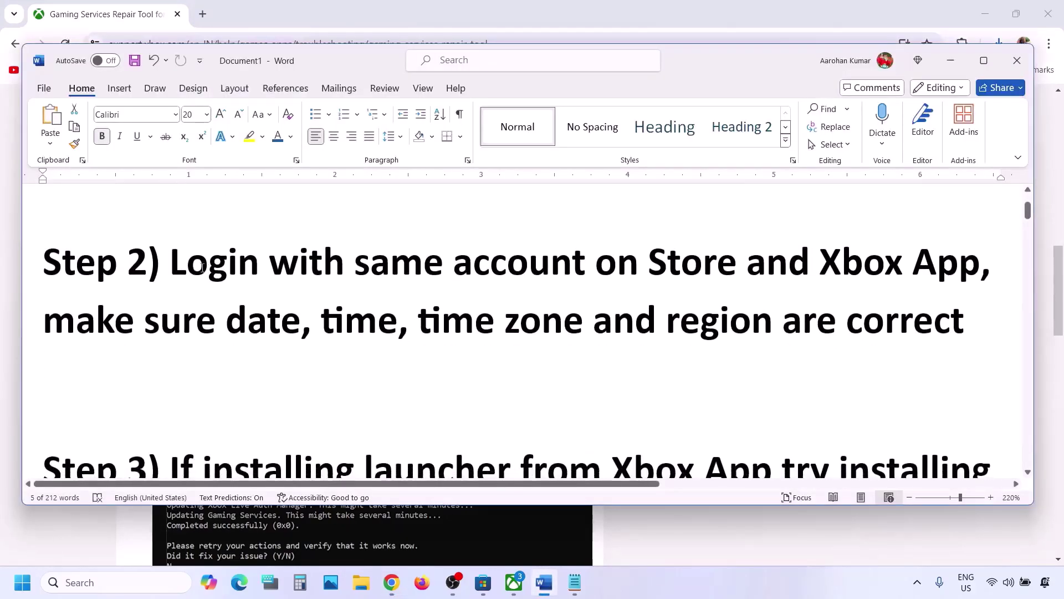
left_click_drag(180, 266, 949, 266)
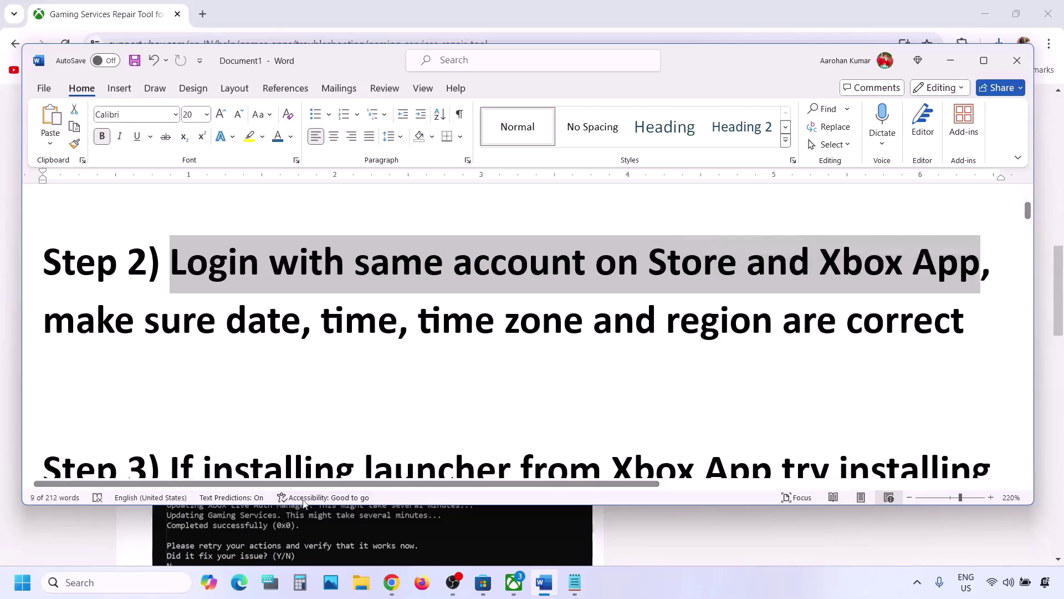
left_click(483, 582)
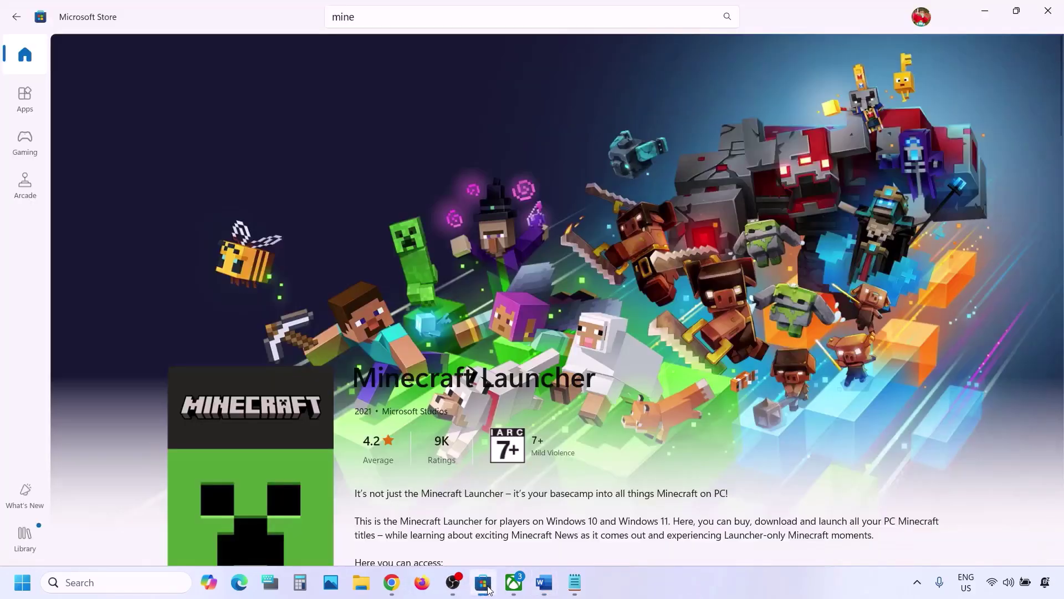
Step: Sign out of the current Microsoft Store account
left_click(923, 18)
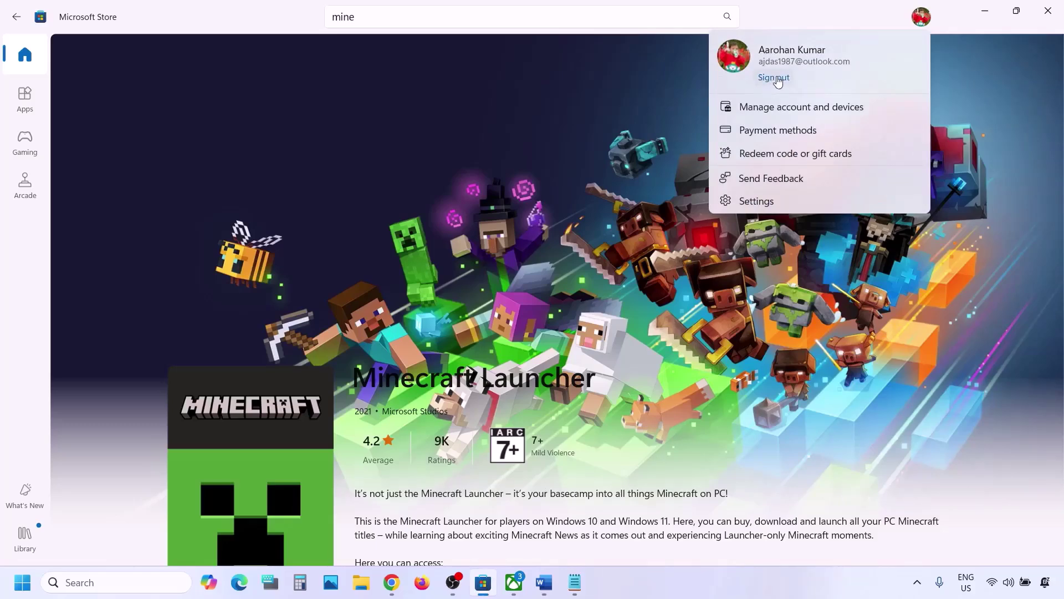
left_click(776, 78)
left_click(794, 68)
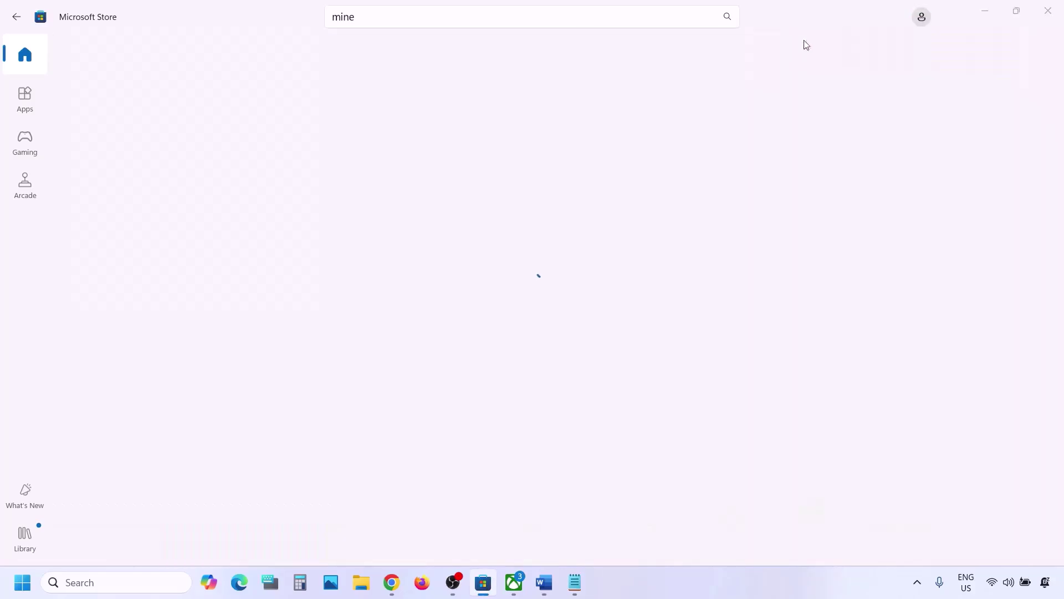
Step: Sign in to the Store with the second Microsoft account and verify with the PIN
left_click(921, 18)
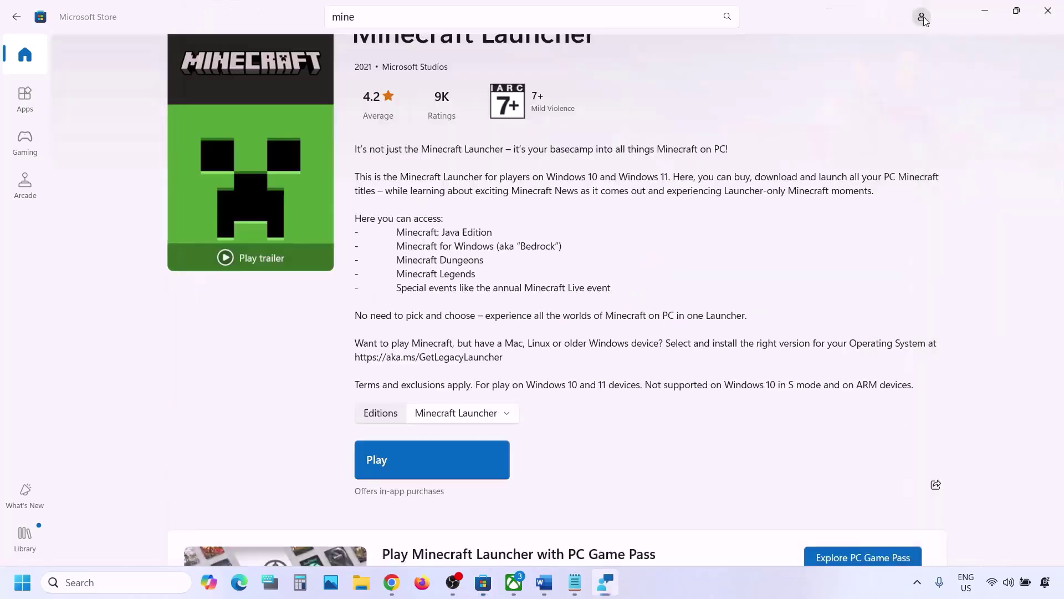
left_click(779, 48)
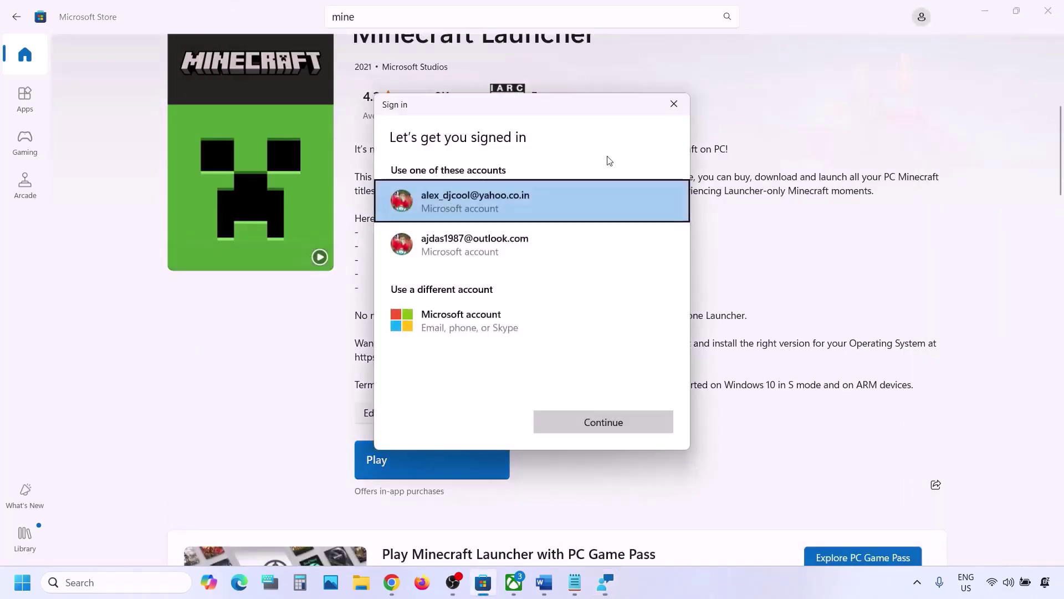
left_click(620, 244)
left_click(620, 421)
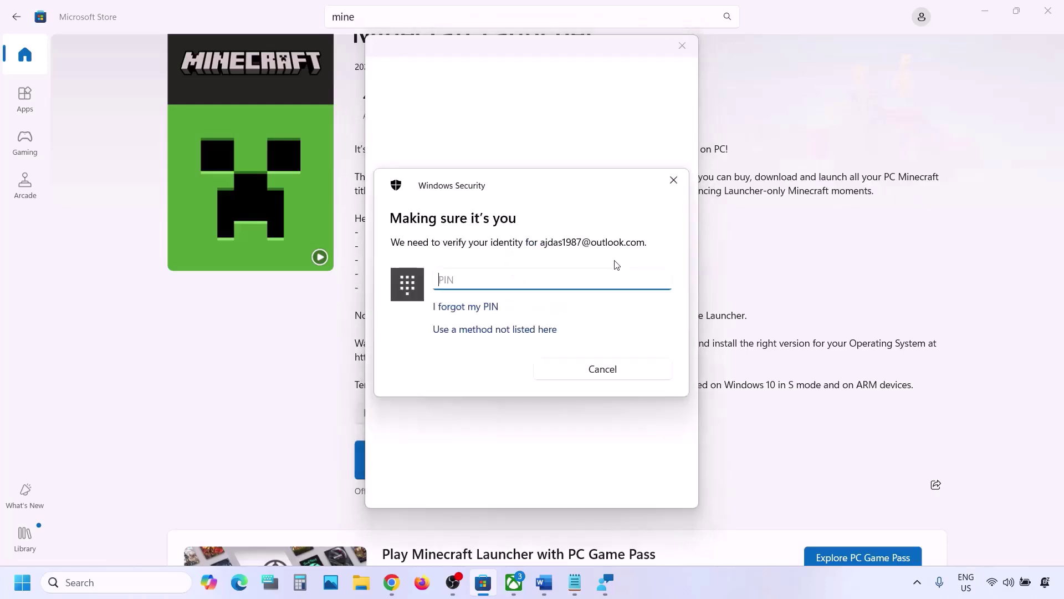
type("****")
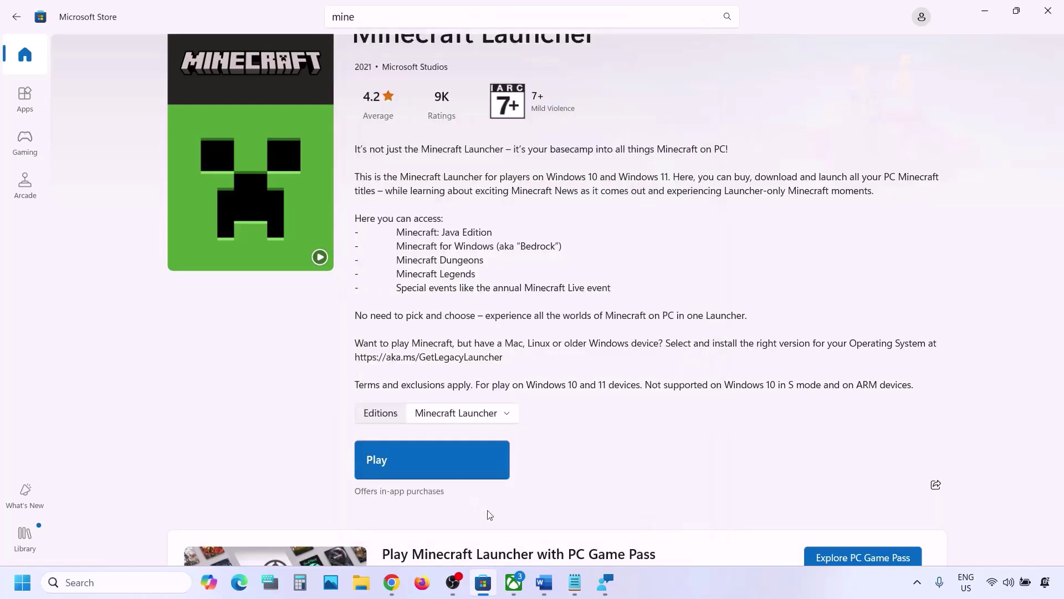
mouse_move(520, 589)
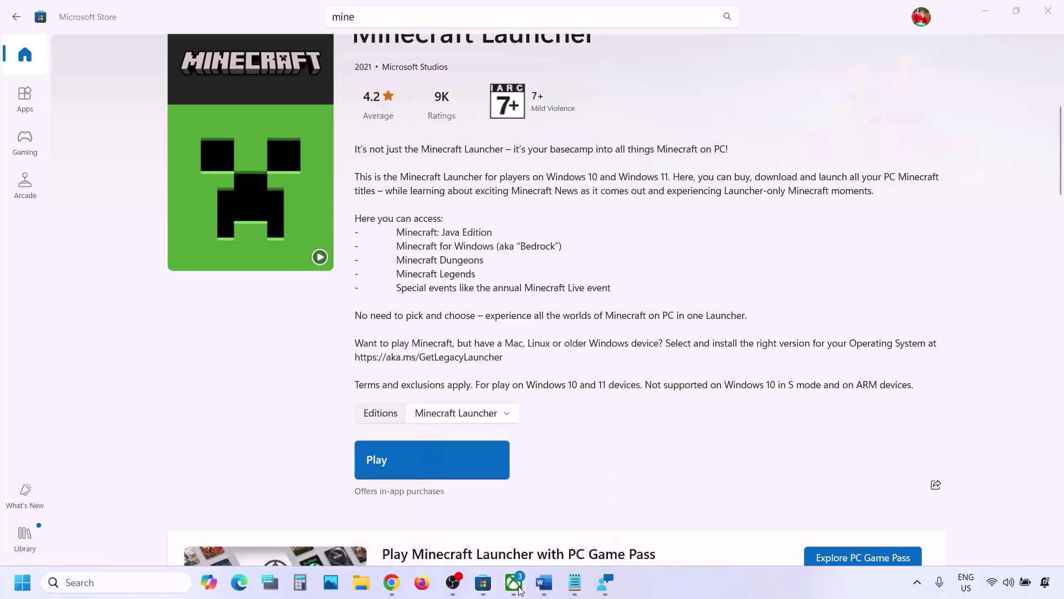
Step: Sign out of the Xbox app from its profile menu
left_click(525, 468)
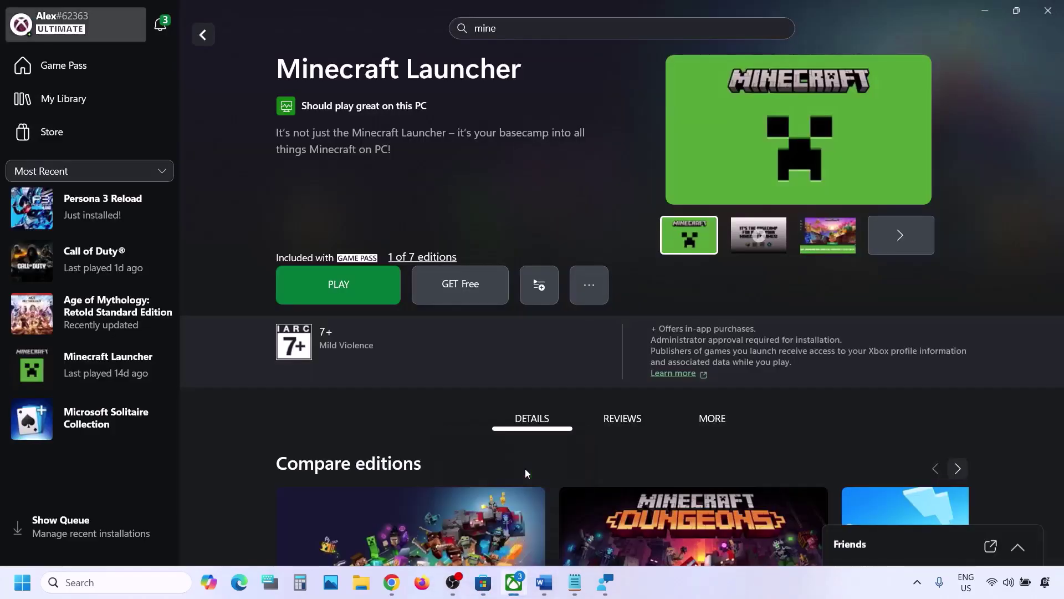
left_click(93, 28)
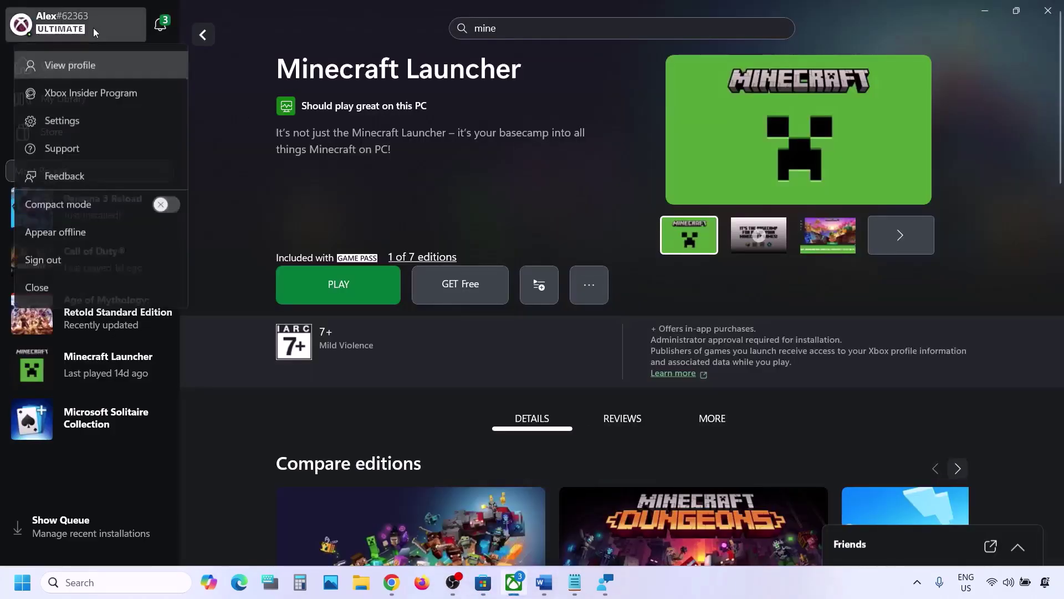
left_click(59, 267)
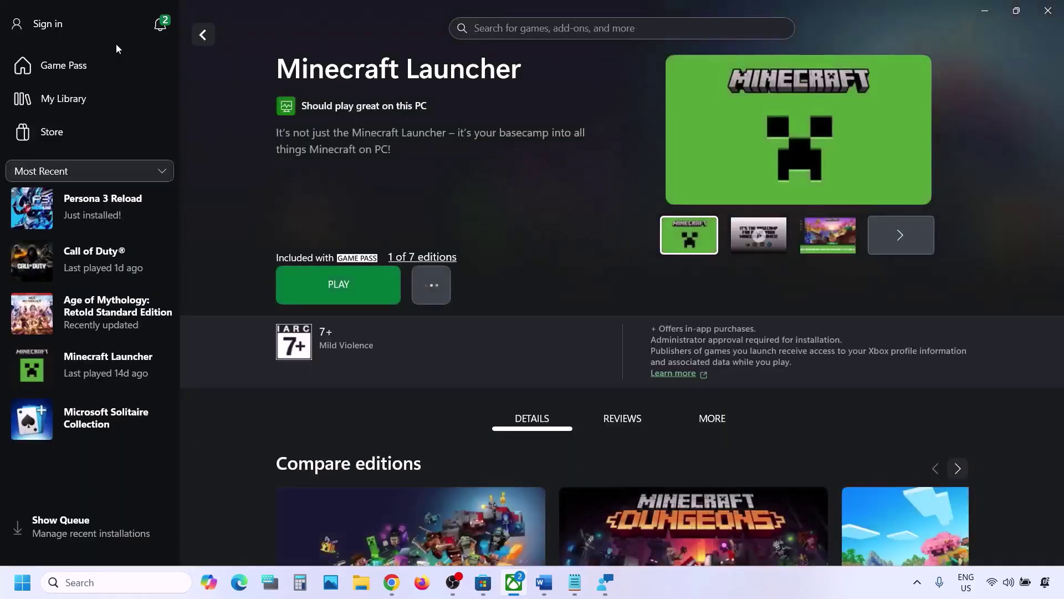
Step: Sign in to the Xbox app with the same Microsoft account used in the Store
left_click(59, 29)
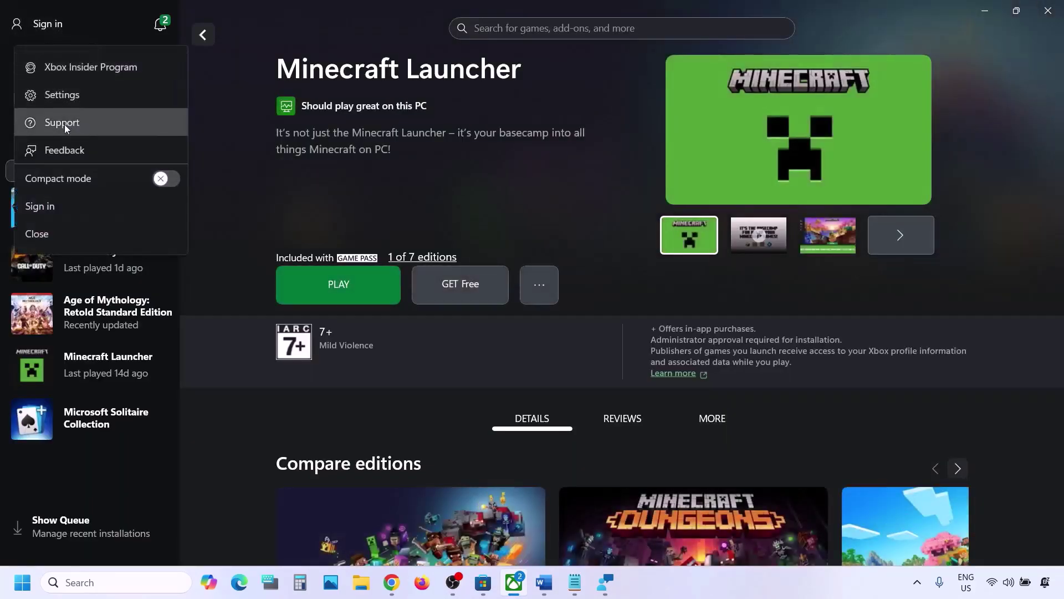
left_click(62, 213)
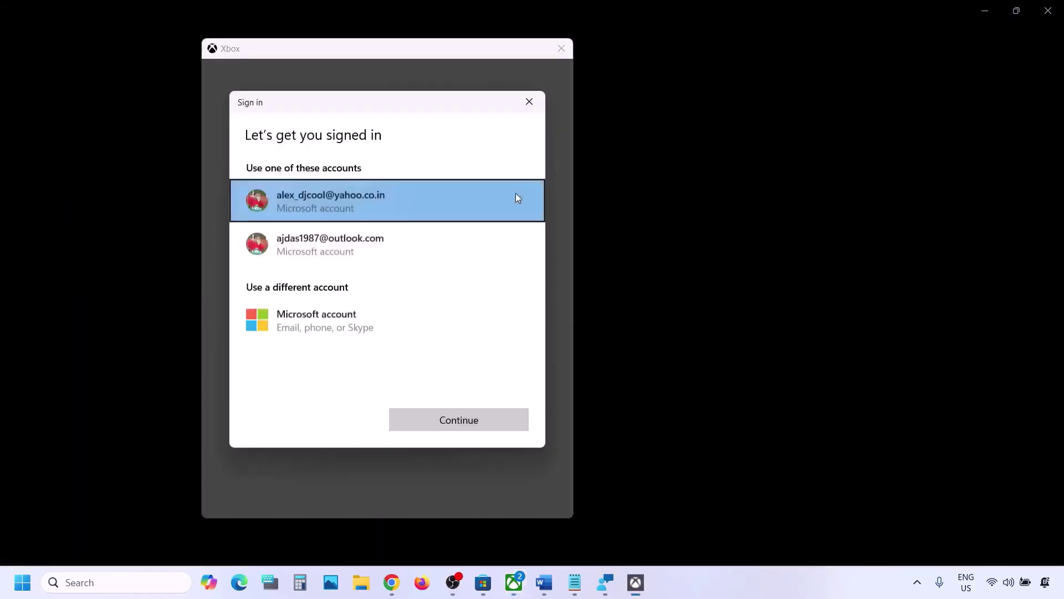
left_click(361, 242)
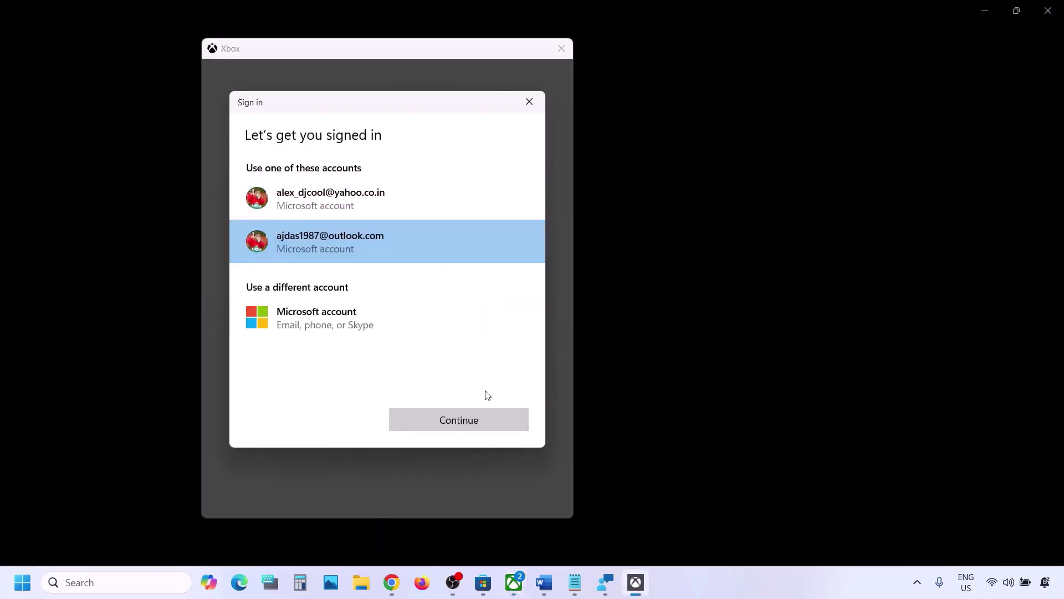
left_click(453, 420)
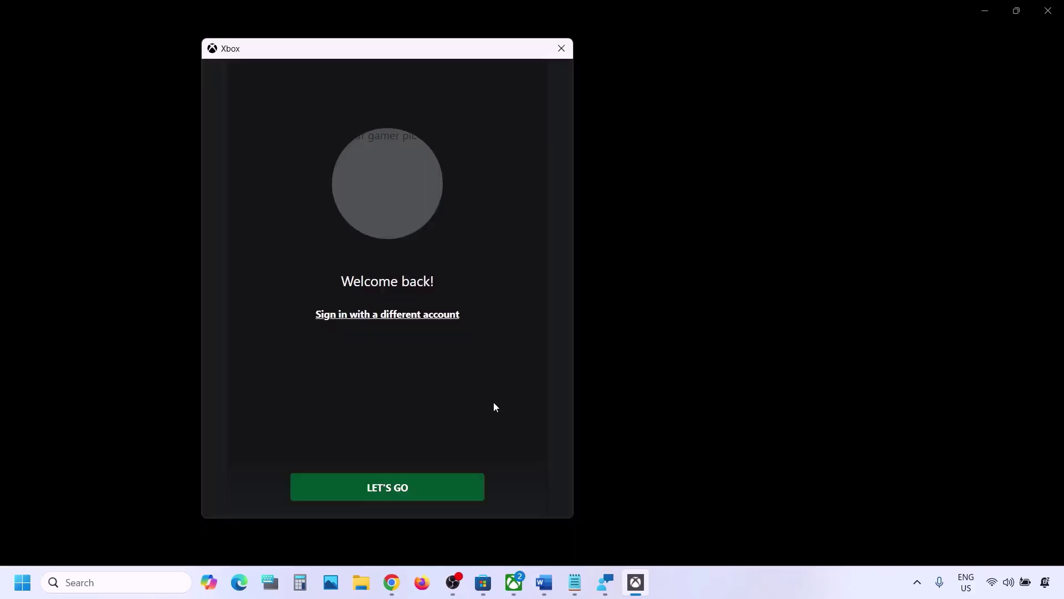
left_click(401, 489)
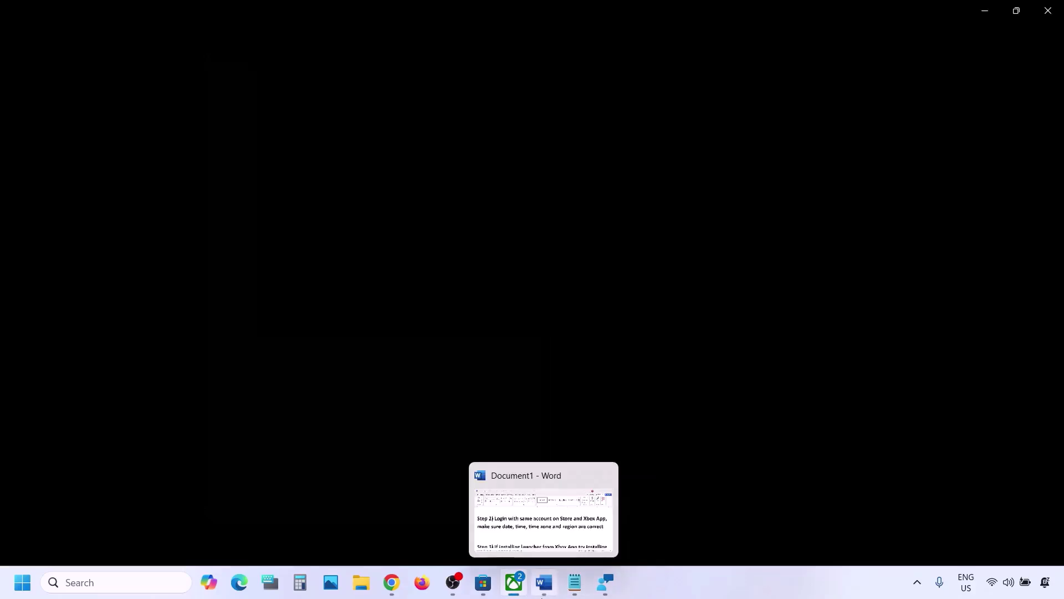
Step: Highlight the date, time, time zone and region reminder in Word, then open the Start menu
left_click(544, 582)
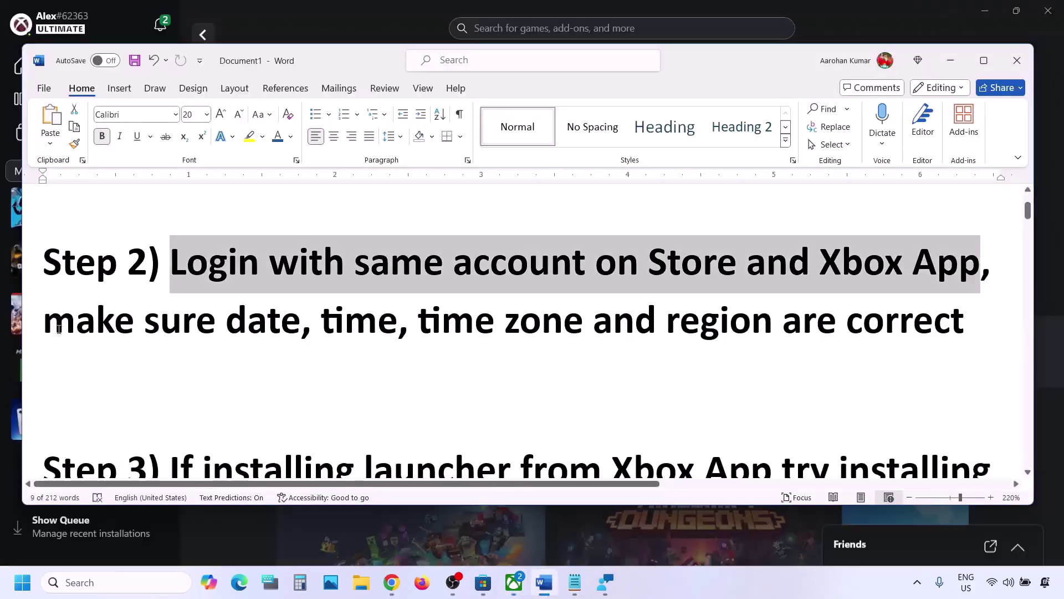
left_click_drag(122, 335, 783, 313)
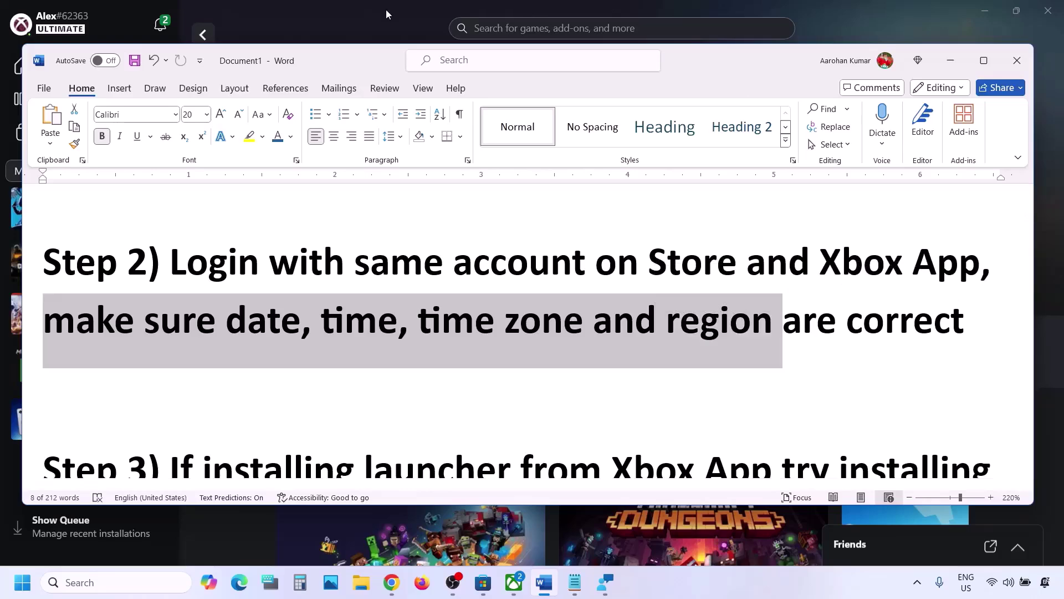
left_click(386, 9)
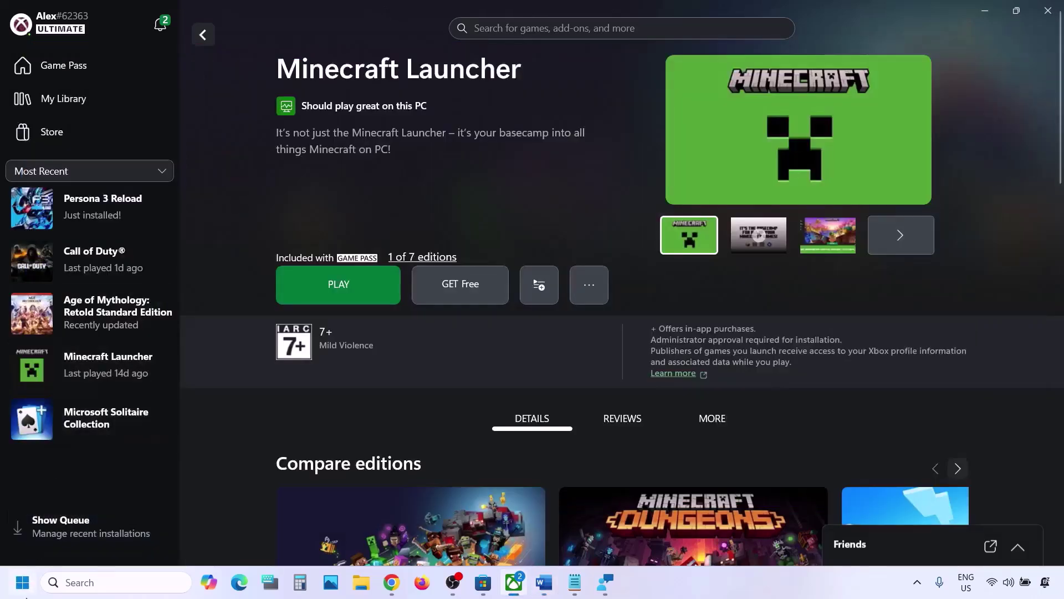
left_click(22, 582)
Step: Resync the system clock with the time server under Date & time, retrying after the first attempt fails
left_click(326, 239)
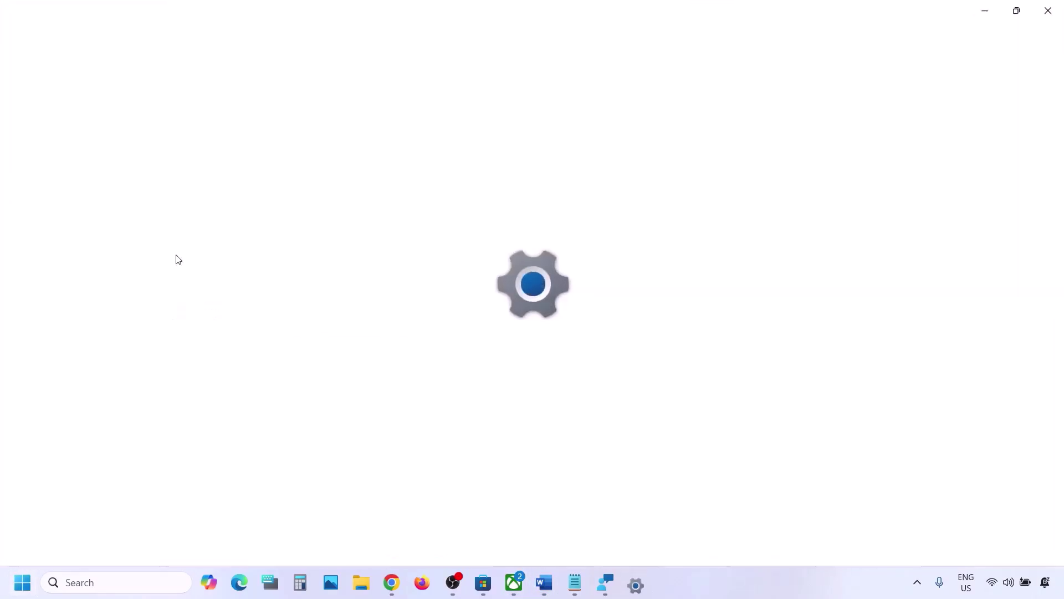
left_click(65, 344)
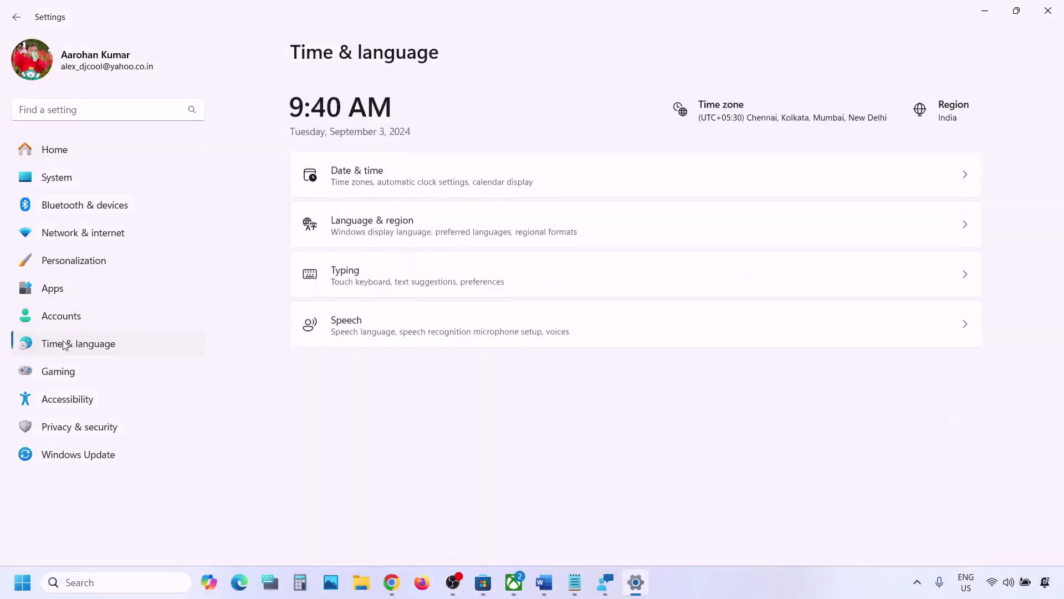
left_click(403, 174)
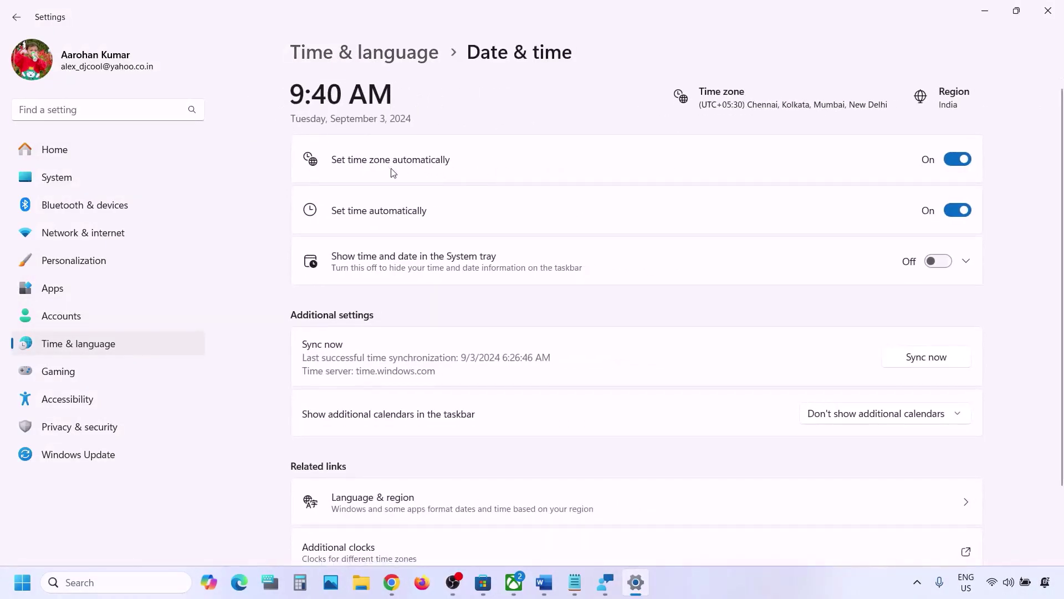
scroll(393, 173, "down", 2)
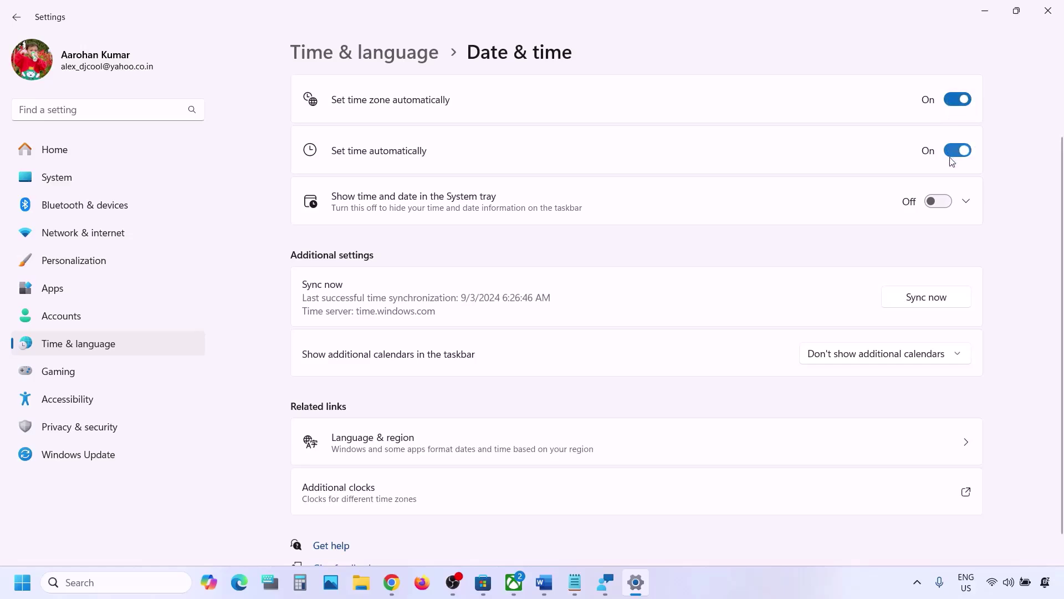
left_click(939, 298)
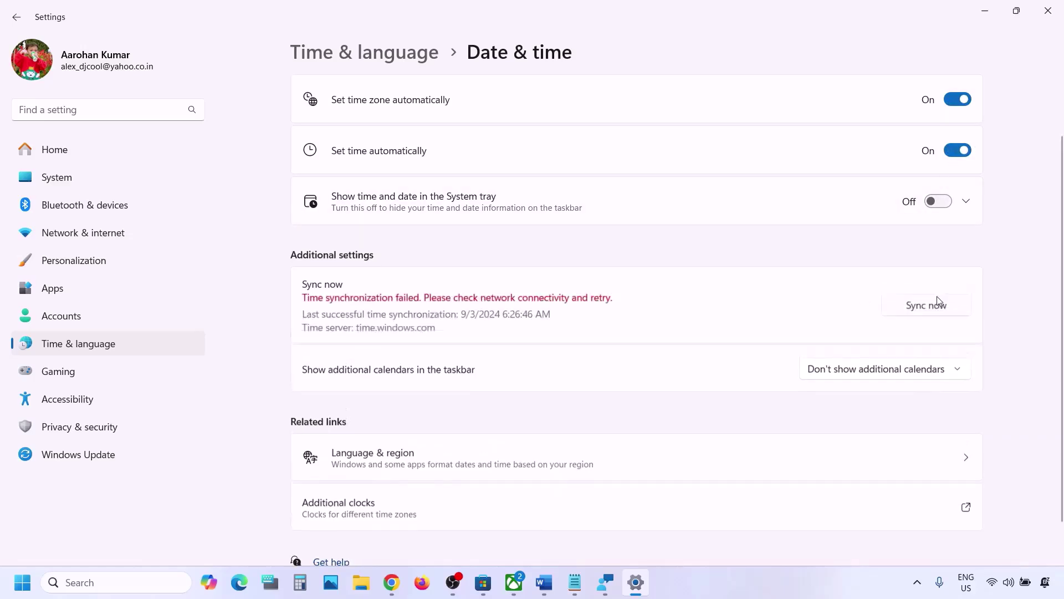
left_click(899, 303)
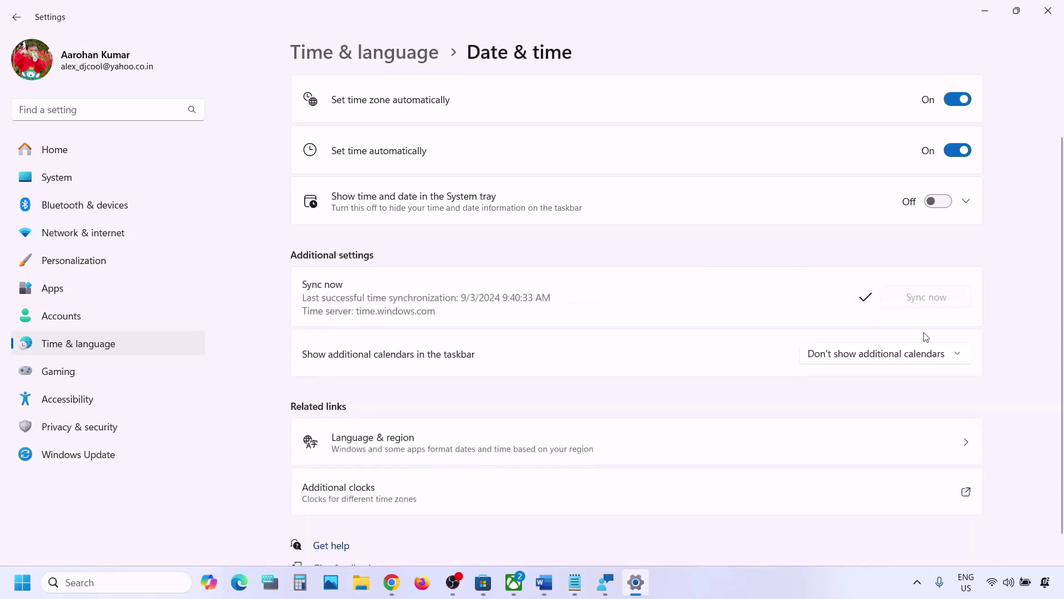
Step: Keep India as the country or region in Language & region, then close Settings
left_click(74, 346)
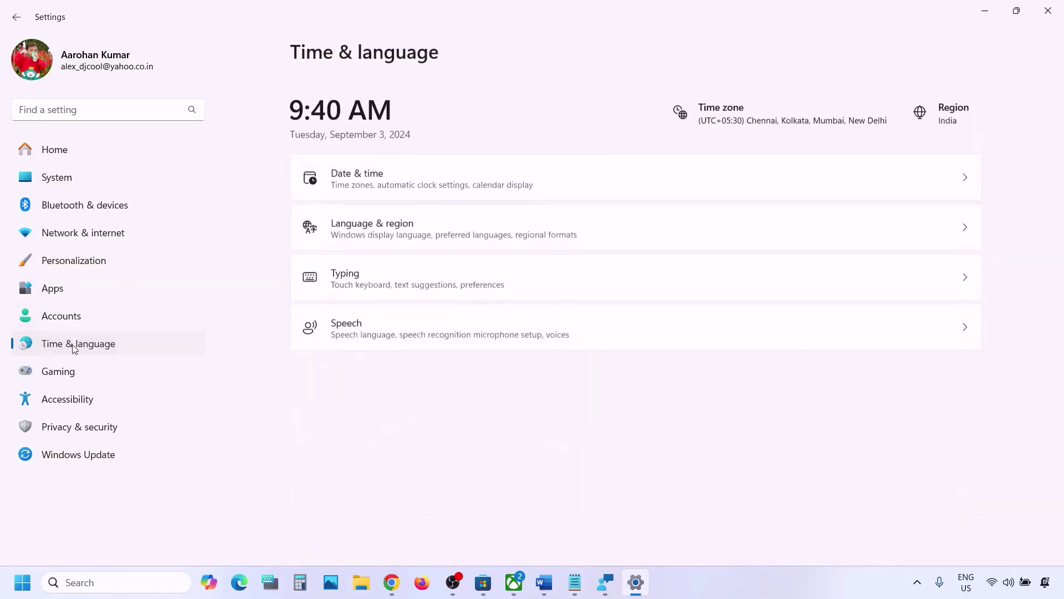
left_click(418, 219)
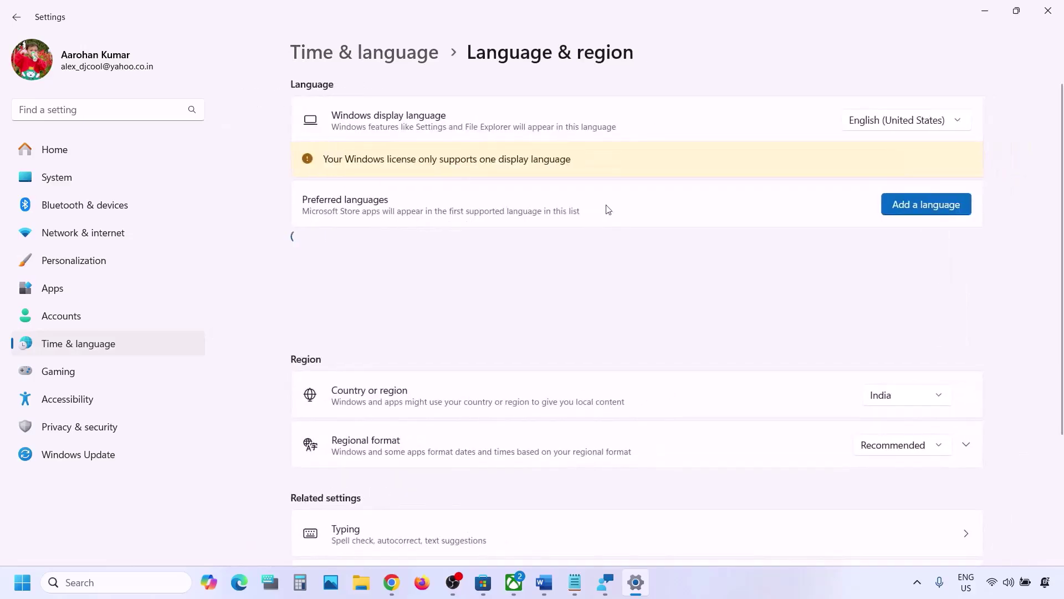
left_click(900, 398)
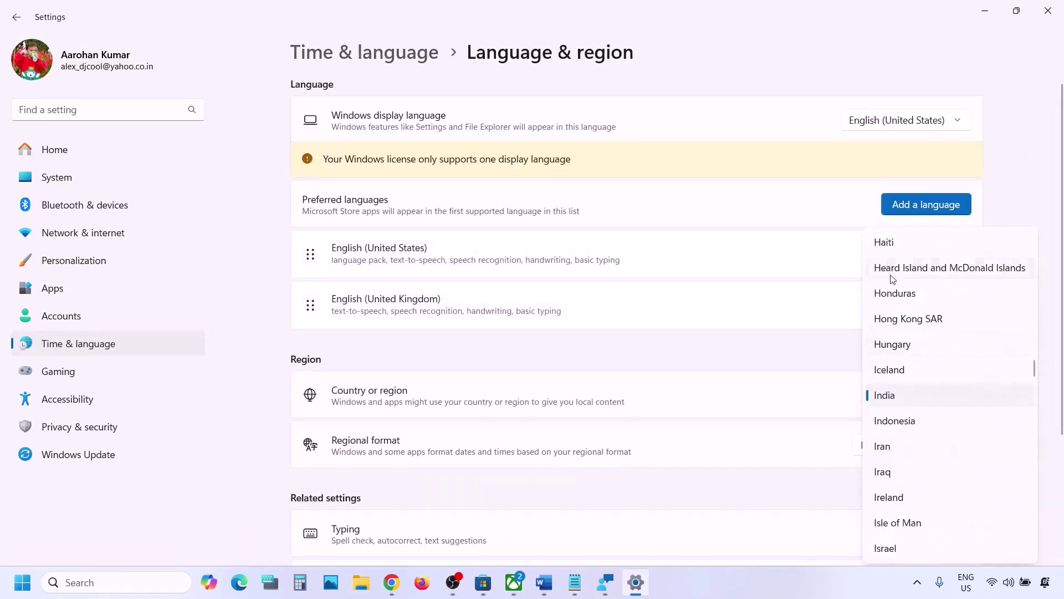
left_click(903, 400)
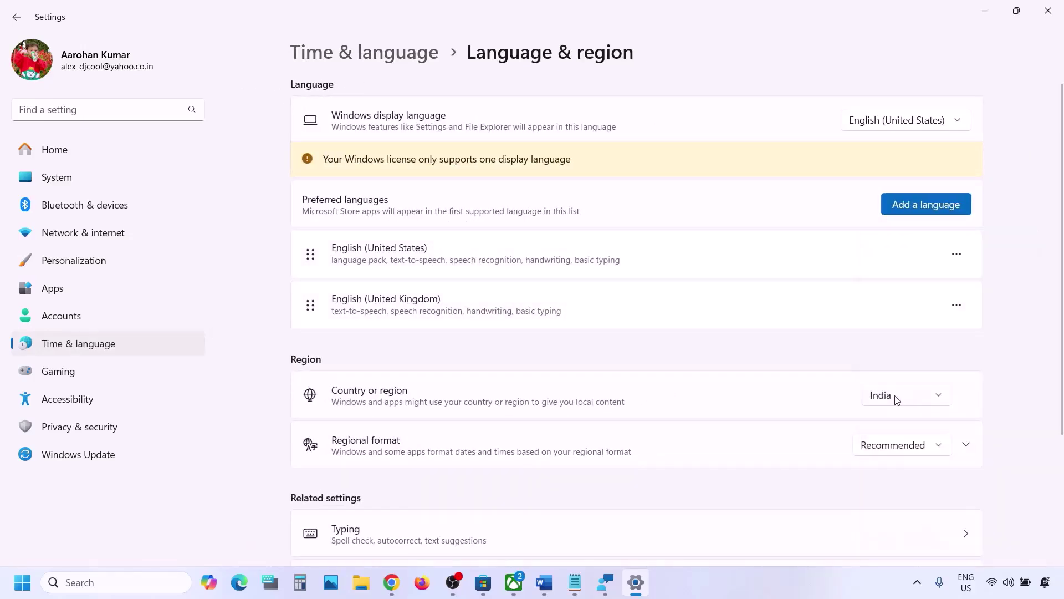
left_click(1057, 21)
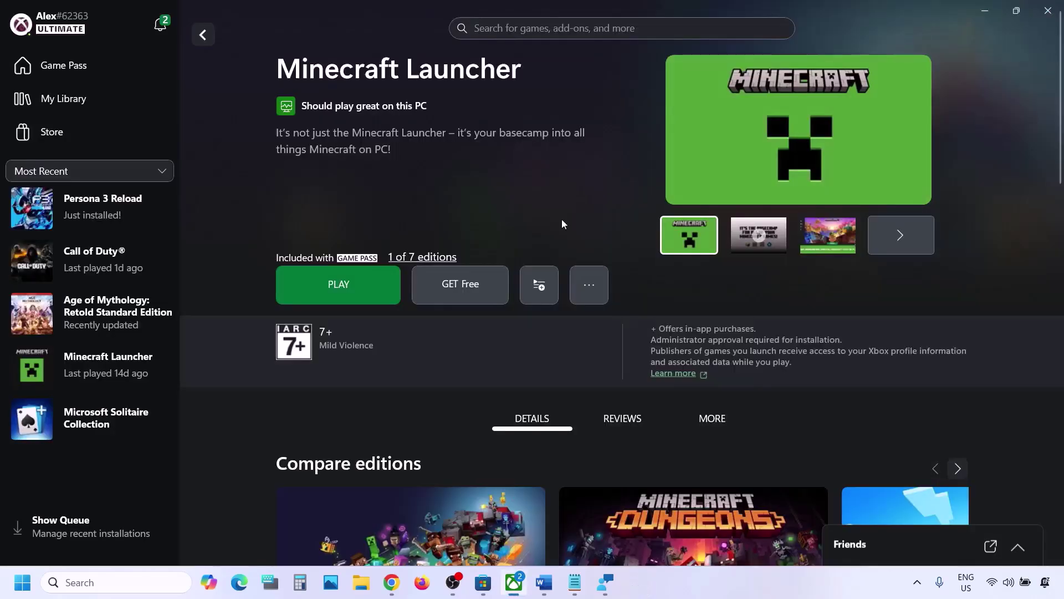
left_click(541, 589)
scroll(331, 354, "down", 3)
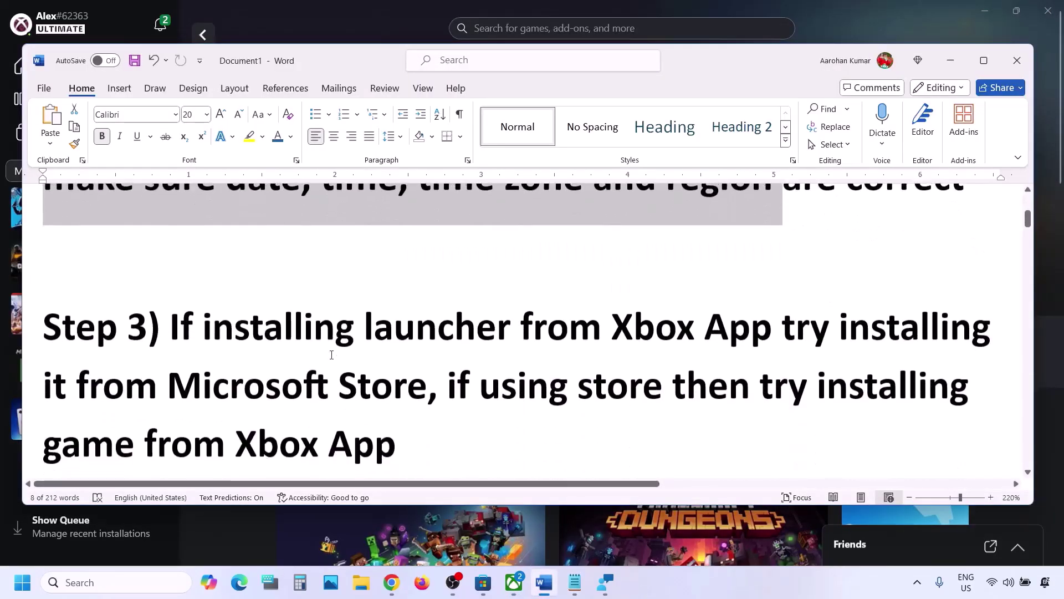
left_click_drag(186, 332, 428, 388)
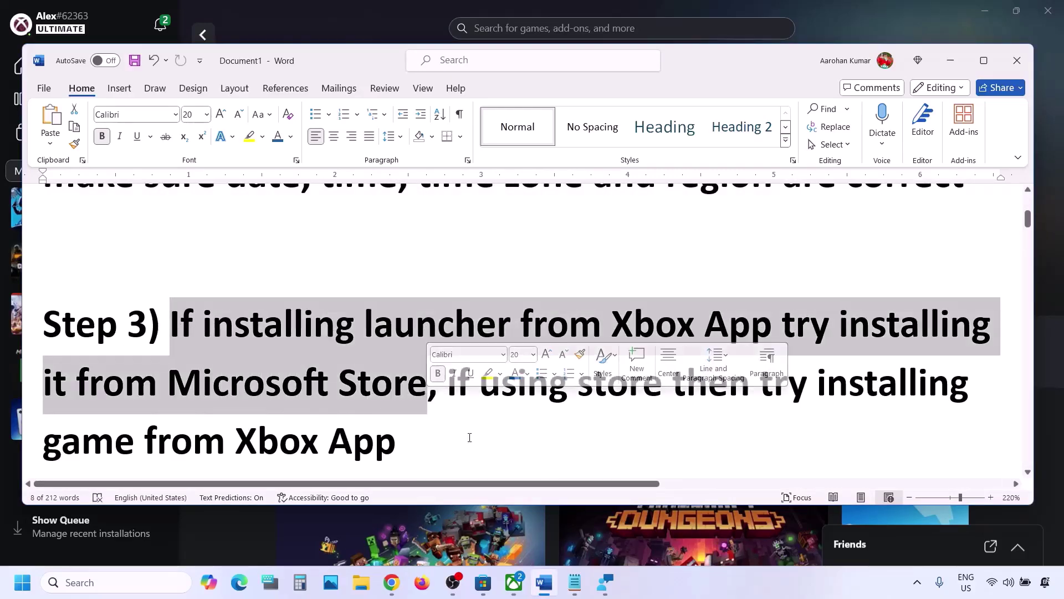
left_click(513, 593)
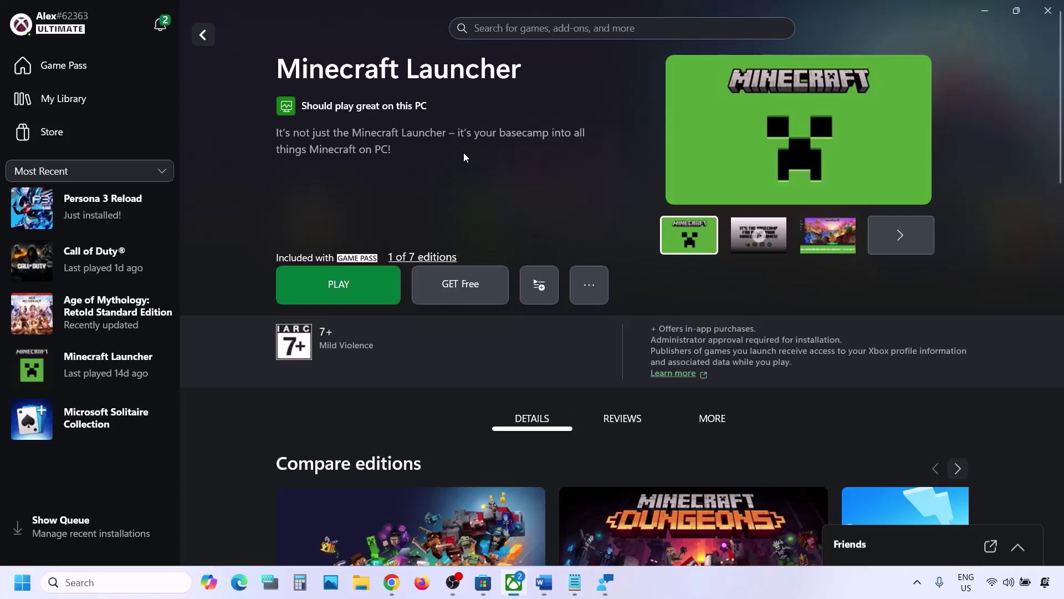
Step: Bring Microsoft Store forward and look over its Minecraft Launcher page
left_click(480, 588)
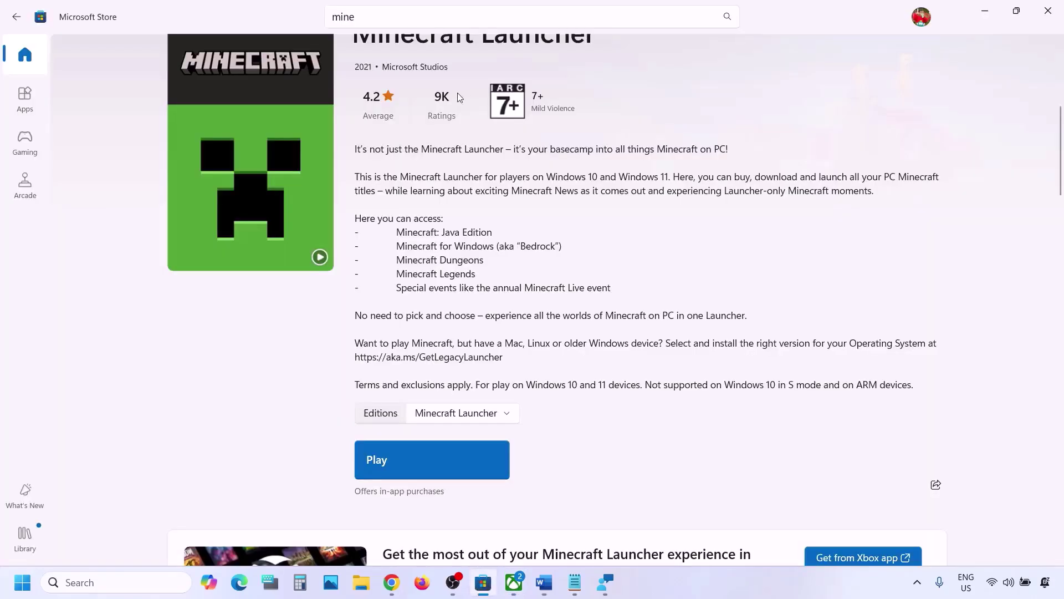
scroll(457, 92, "up", 5)
left_click(373, 24)
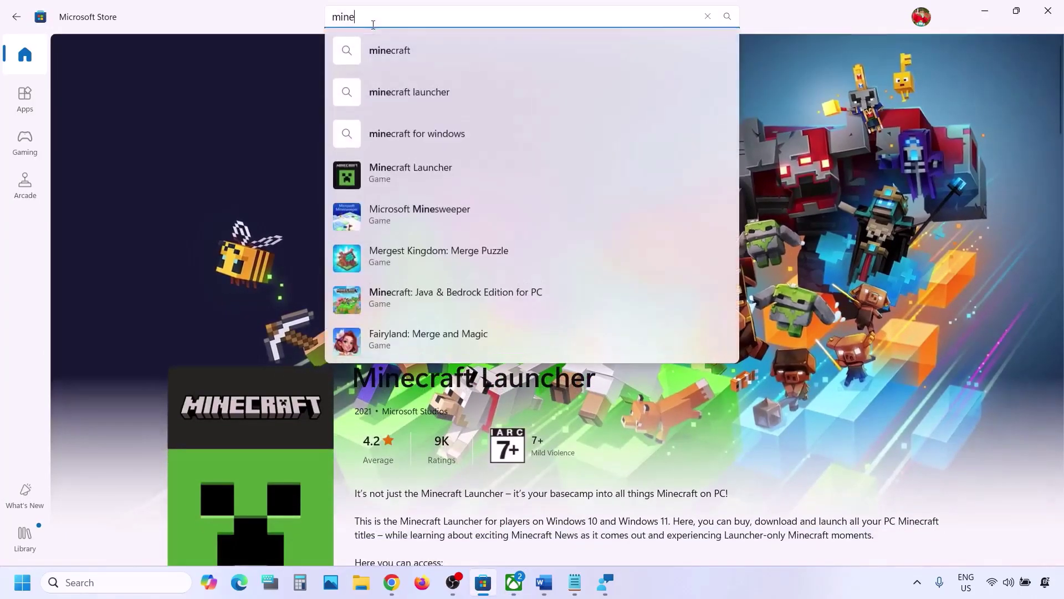
scroll(413, 165, "down", 5)
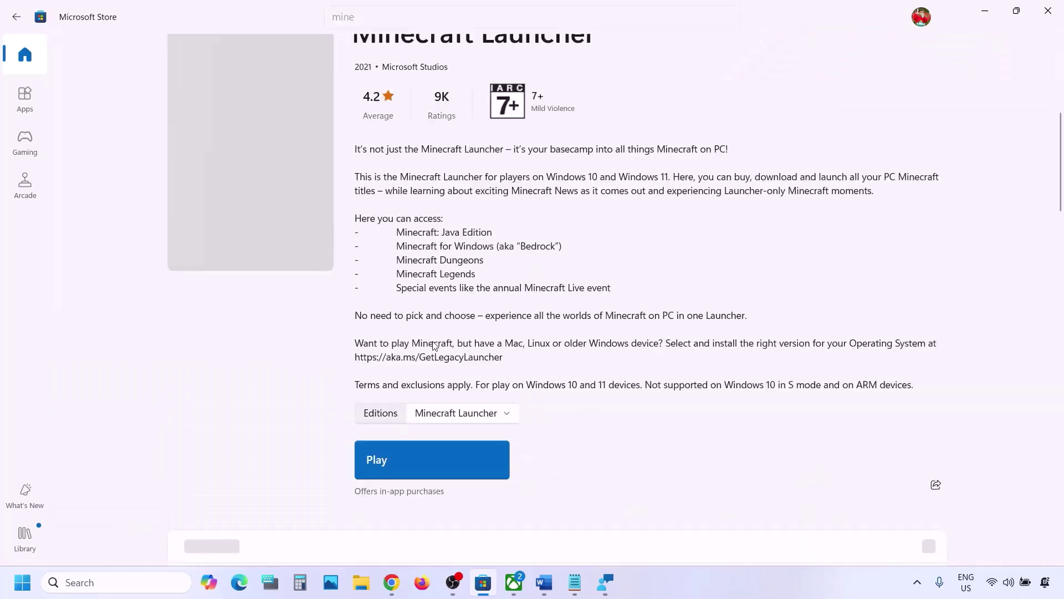
scroll(440, 361, "down", 3)
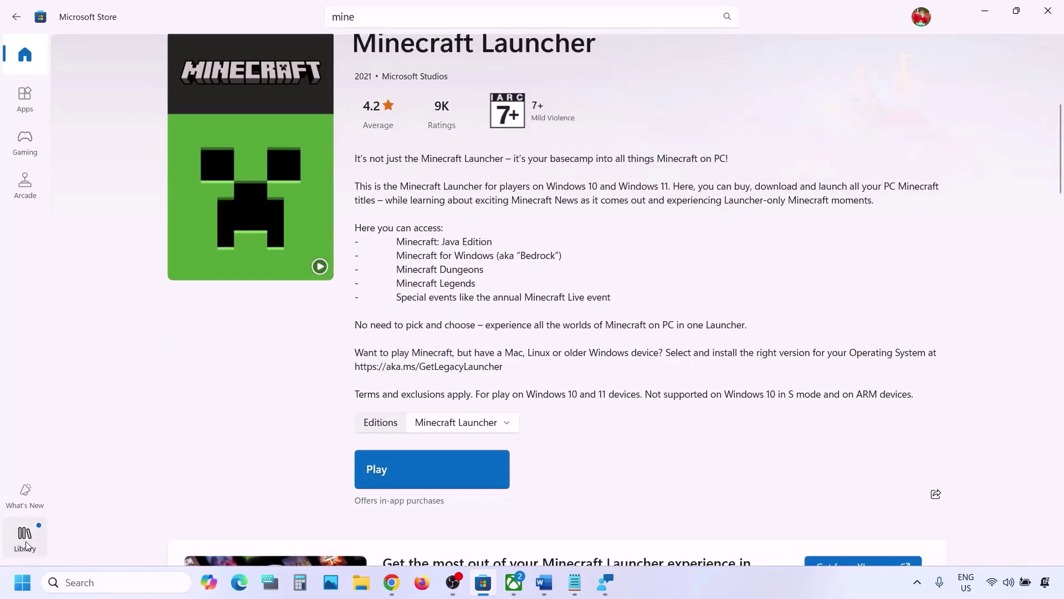
Step: Show the Library's Updates & downloads list of installed apps, headed by Xbox
left_click(25, 544)
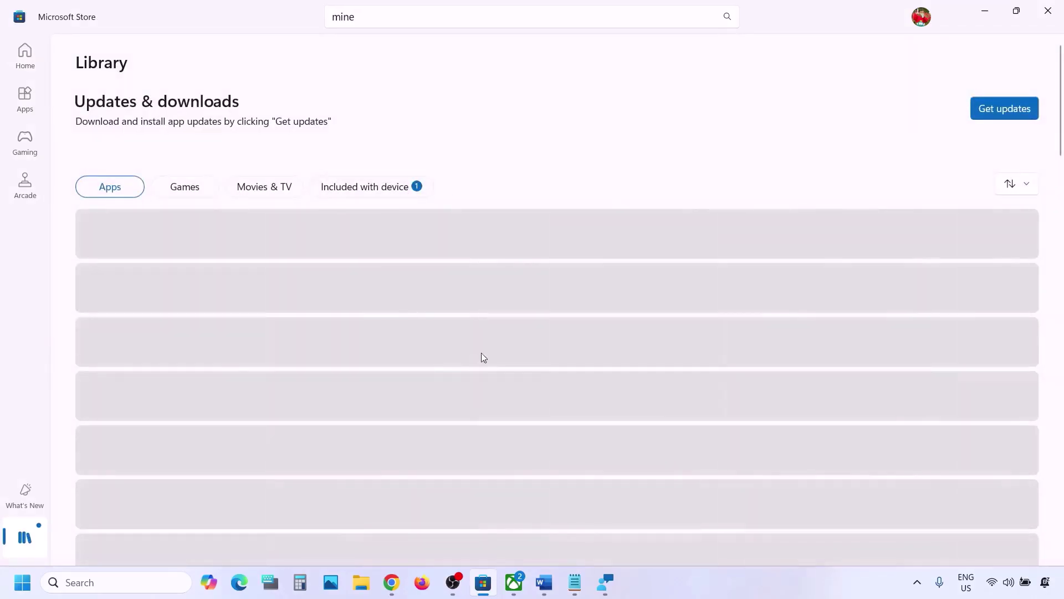
scroll(467, 406, "down", 15)
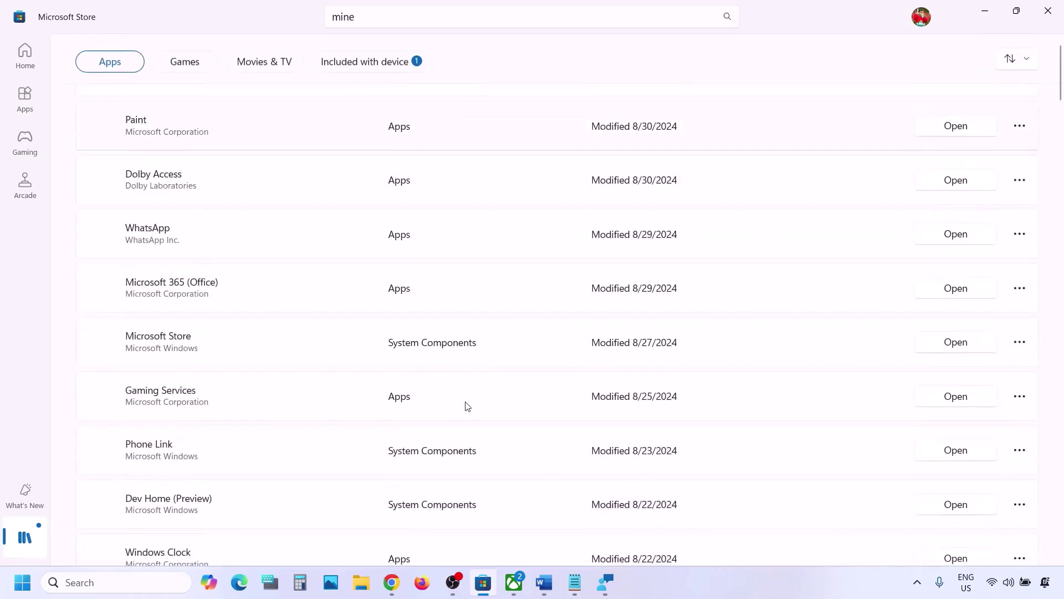
scroll(467, 406, "down", 10)
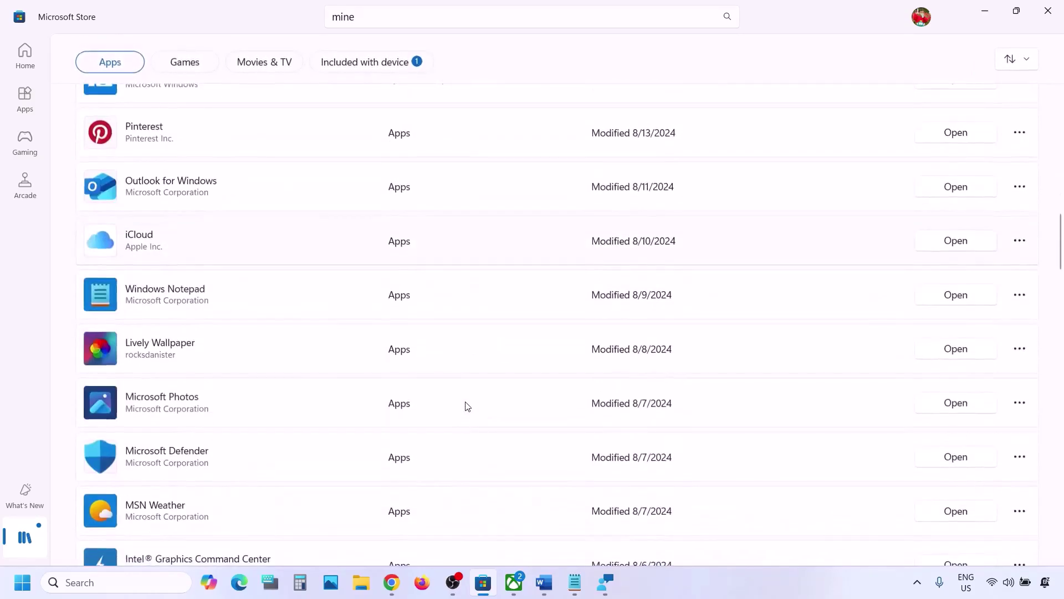
scroll(468, 406, "up", 20)
scroll(468, 406, "down", 1)
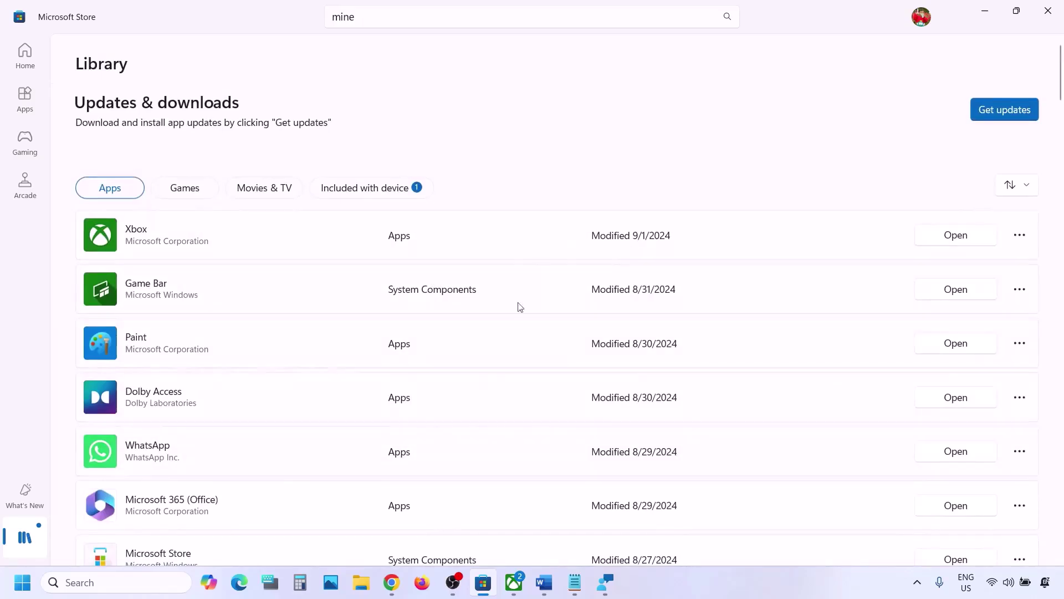
Step: Highlight the phrases 'using store then' and 'Xbox App' in the Word notes
left_click(549, 586)
left_click(371, 416)
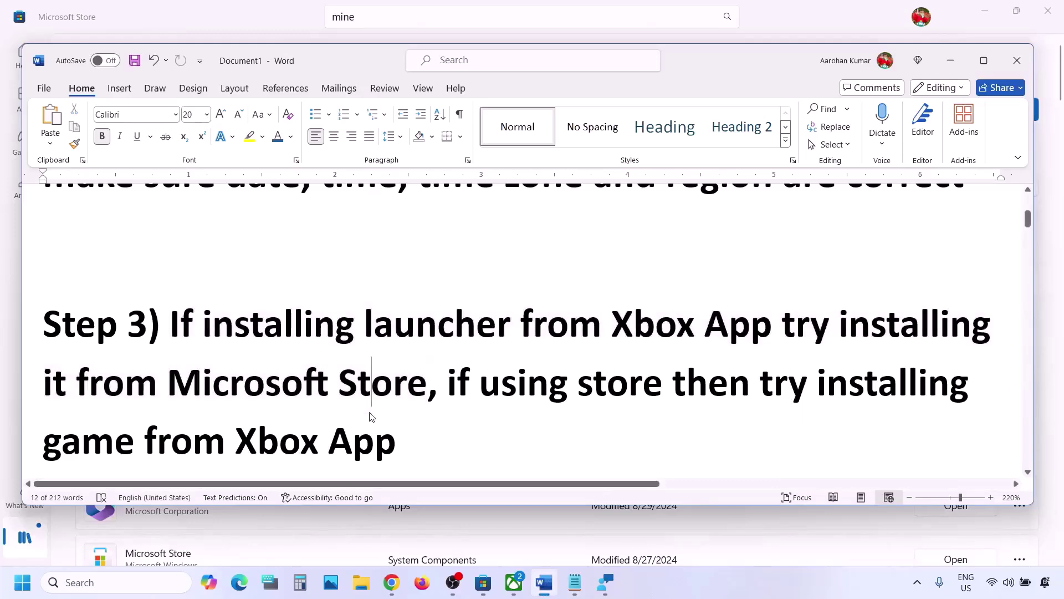
left_click_drag(507, 391, 757, 388)
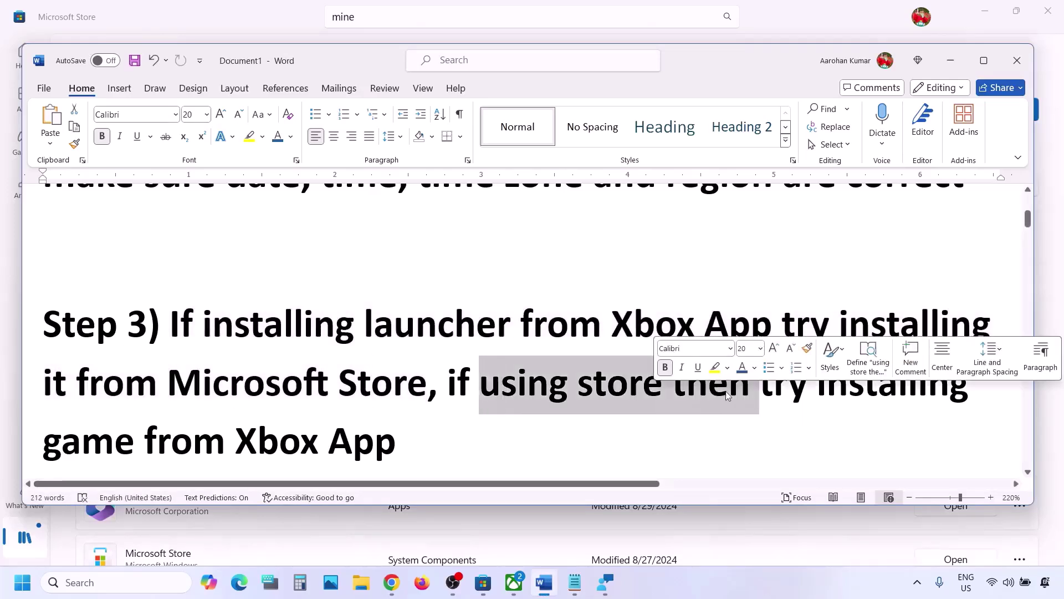
left_click_drag(246, 445, 422, 444)
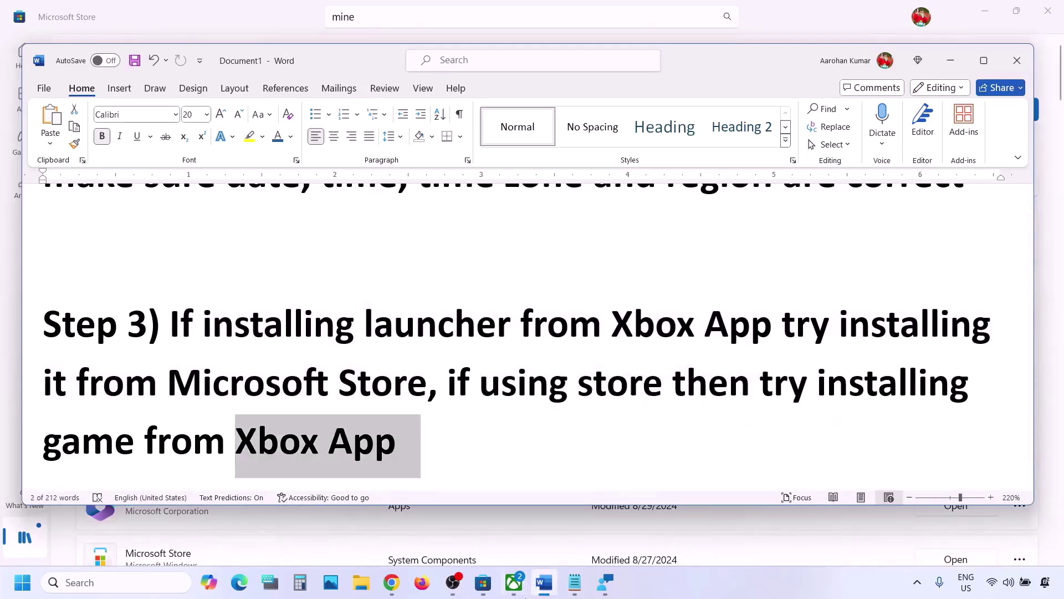
Step: Search Microsoft Store for 'xbox', then dismiss the suggestions
left_click(515, 583)
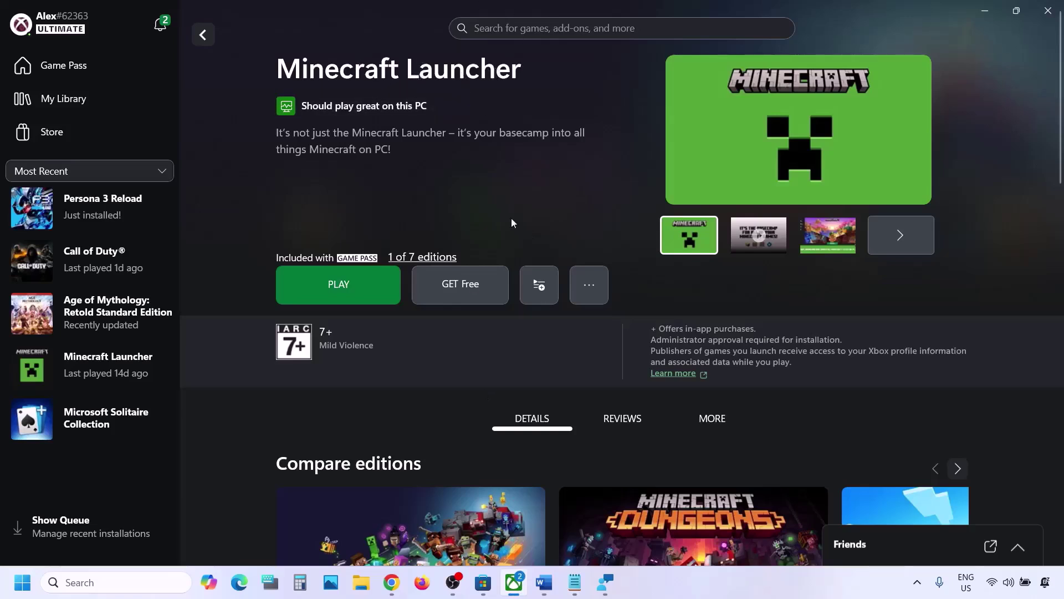
left_click(483, 591)
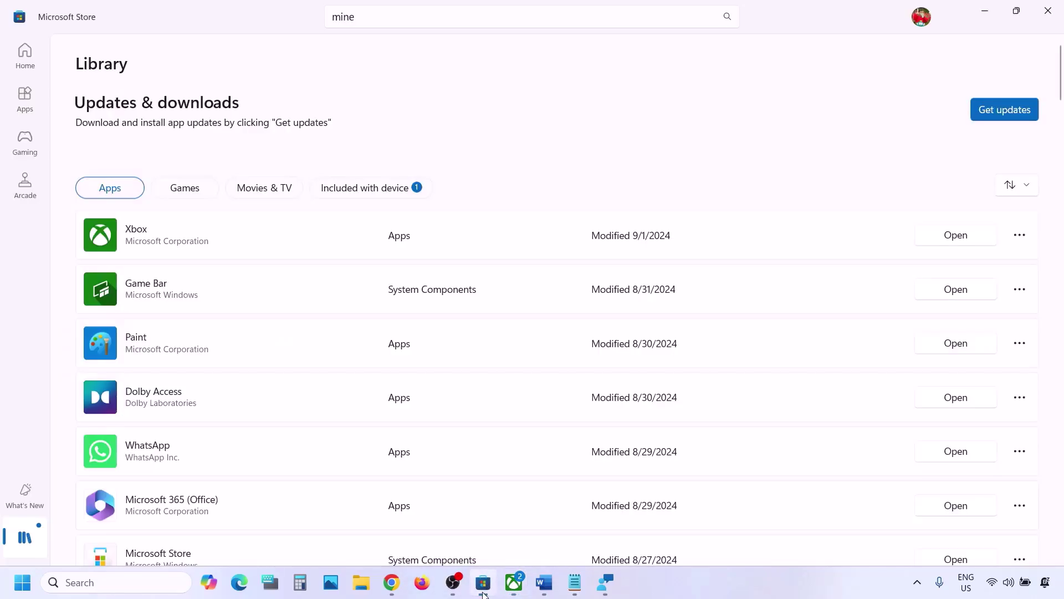
left_click(390, 25)
type("x")
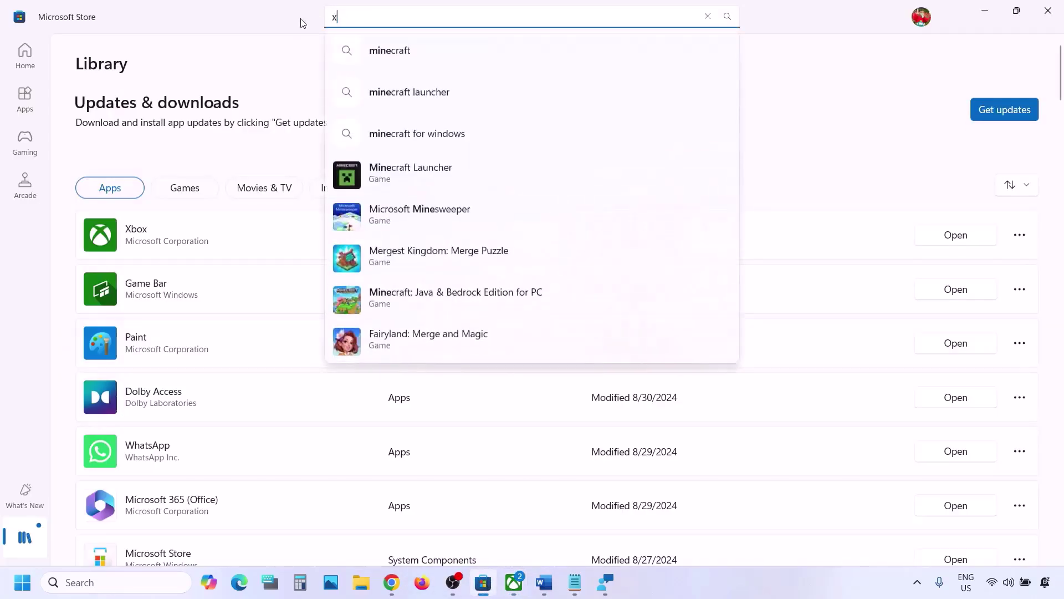
type("box")
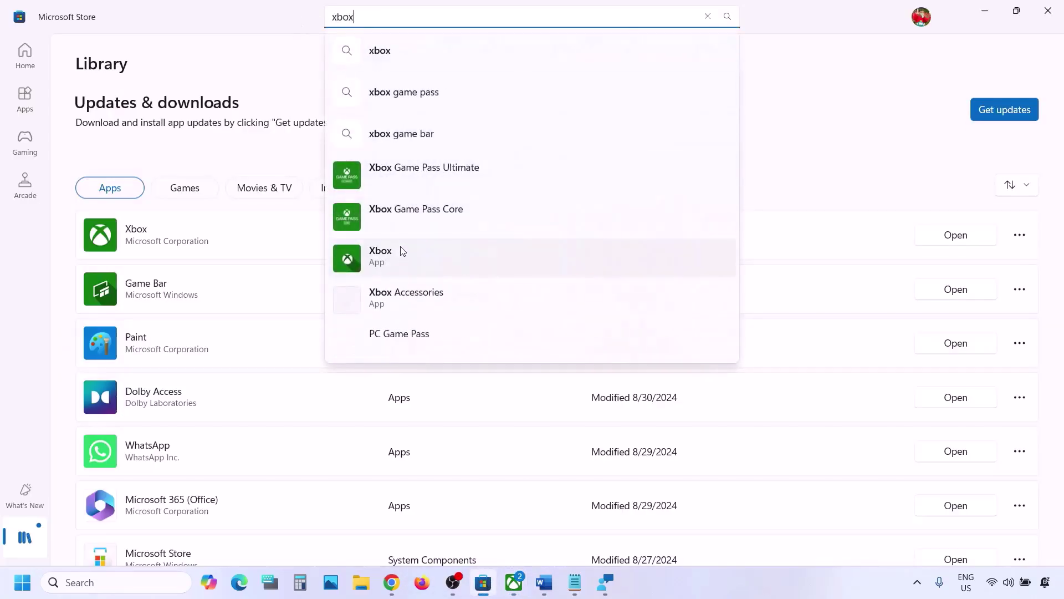
left_click(815, 124)
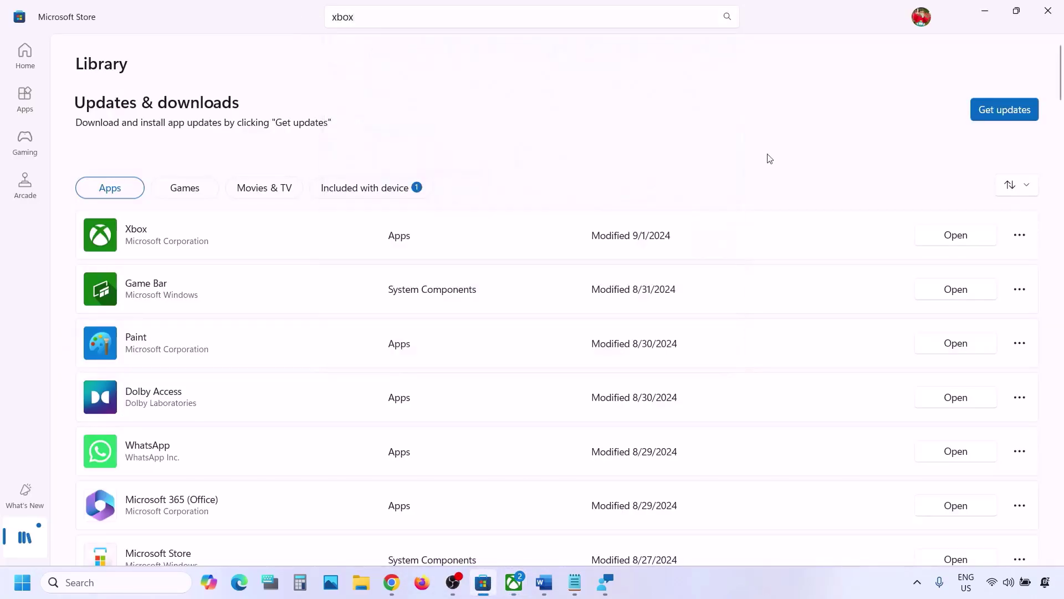
left_click(514, 582)
Step: Select the full minecraft.net download URL under Step 4 of the Word notes
left_click(544, 582)
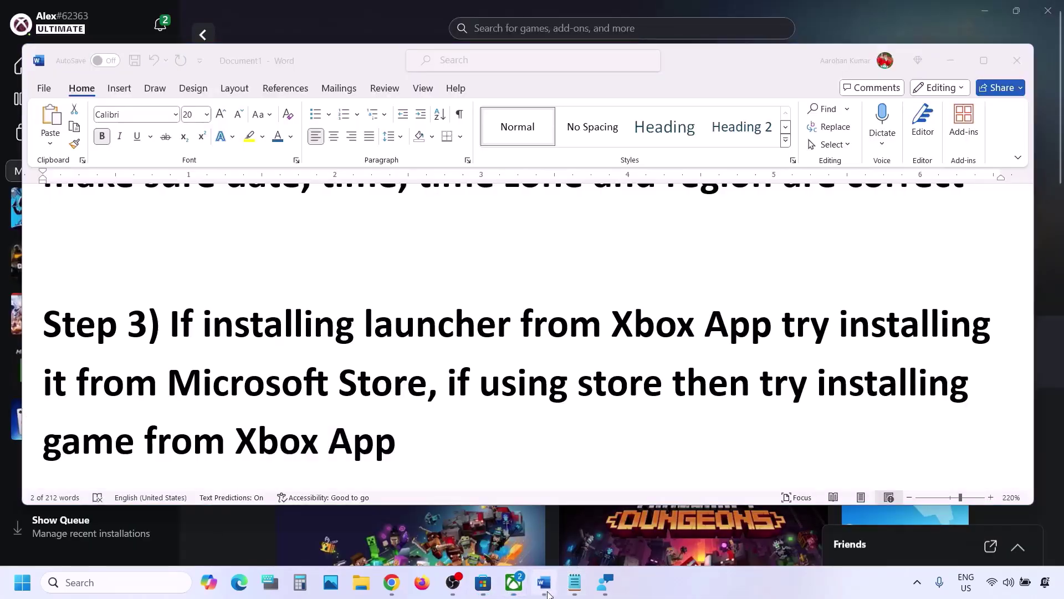
scroll(347, 336, "down", 2)
scroll(347, 336, "down", 3)
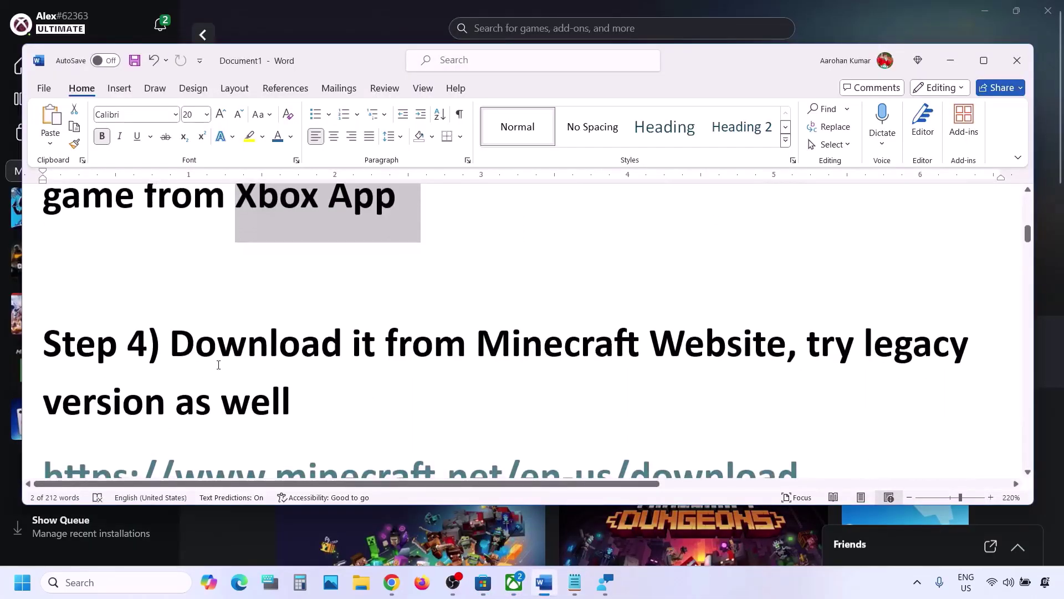
left_click_drag(170, 344, 682, 365)
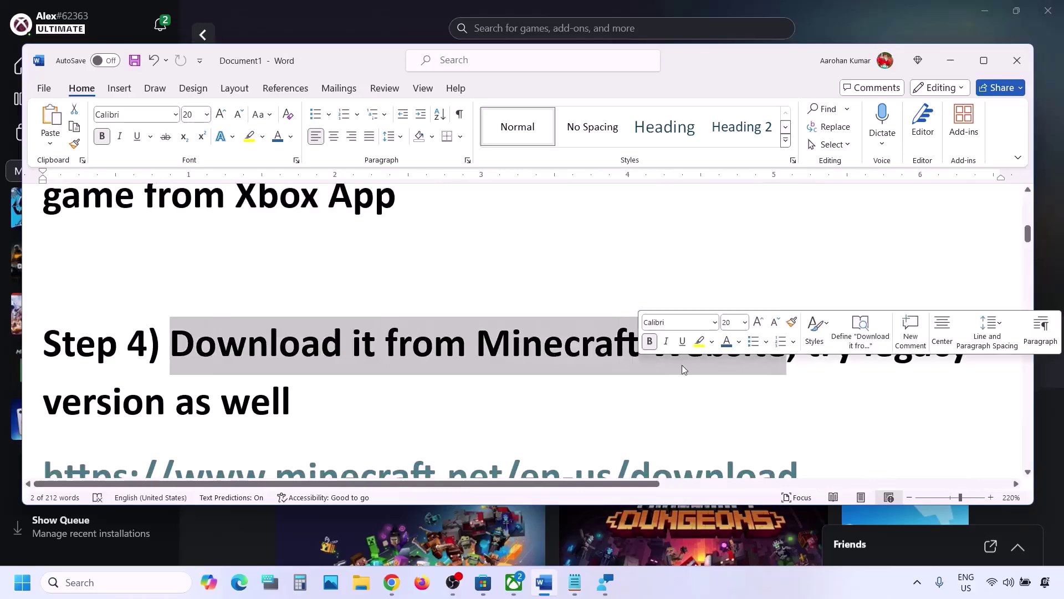
scroll(682, 366, "down", 3)
left_click_drag(829, 309, 184, 322)
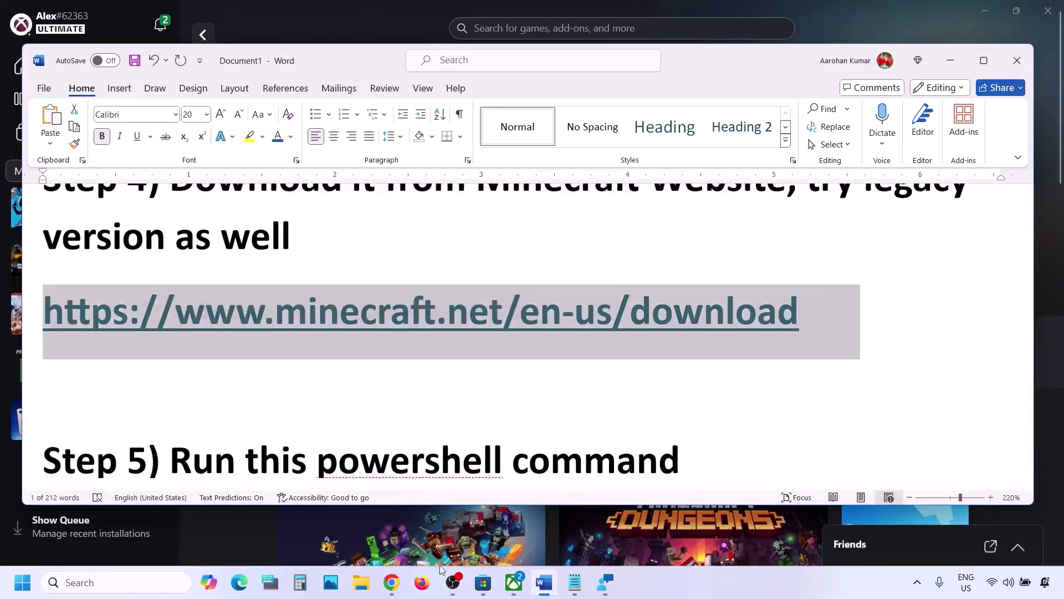
left_click(391, 582)
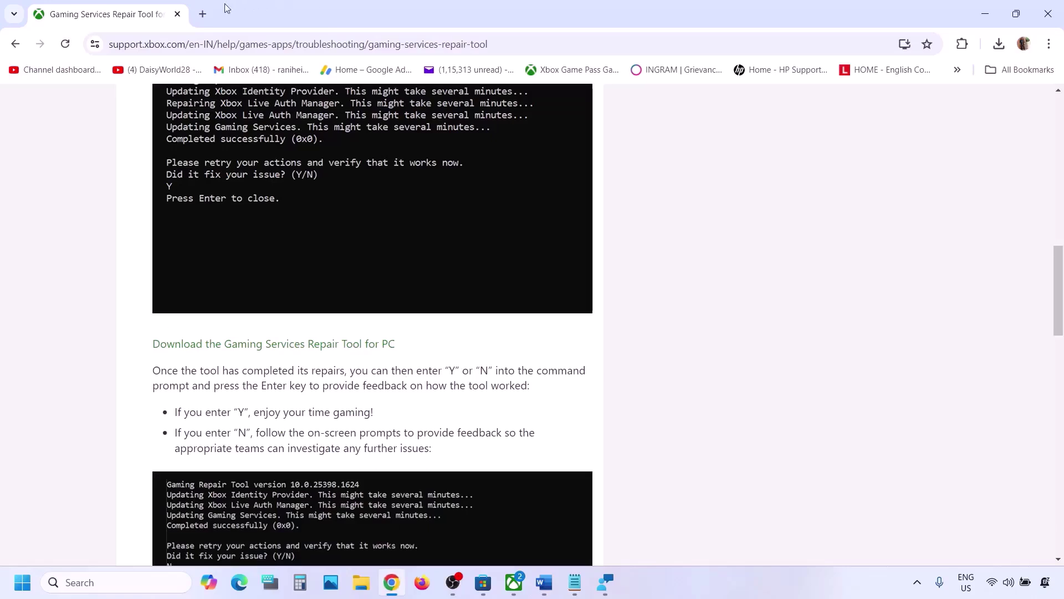
Step: Load the minecraft.net download page in a new tab, then download and run the Windows 10/11 Minecraft Launcher
left_click(203, 14)
type("minecraft.net/en-us/download")
key("Return")
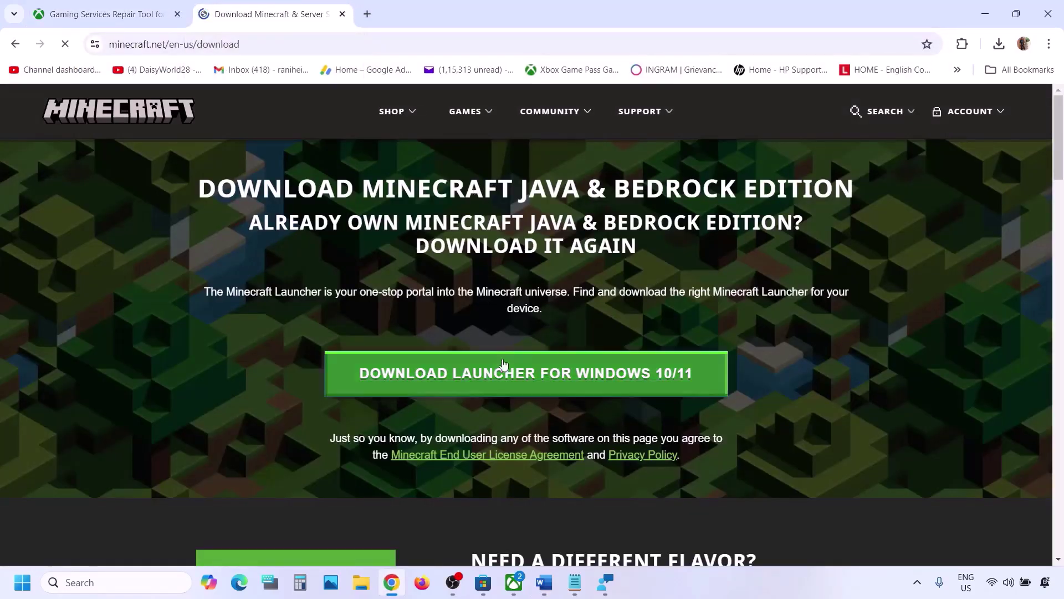
left_click(522, 379)
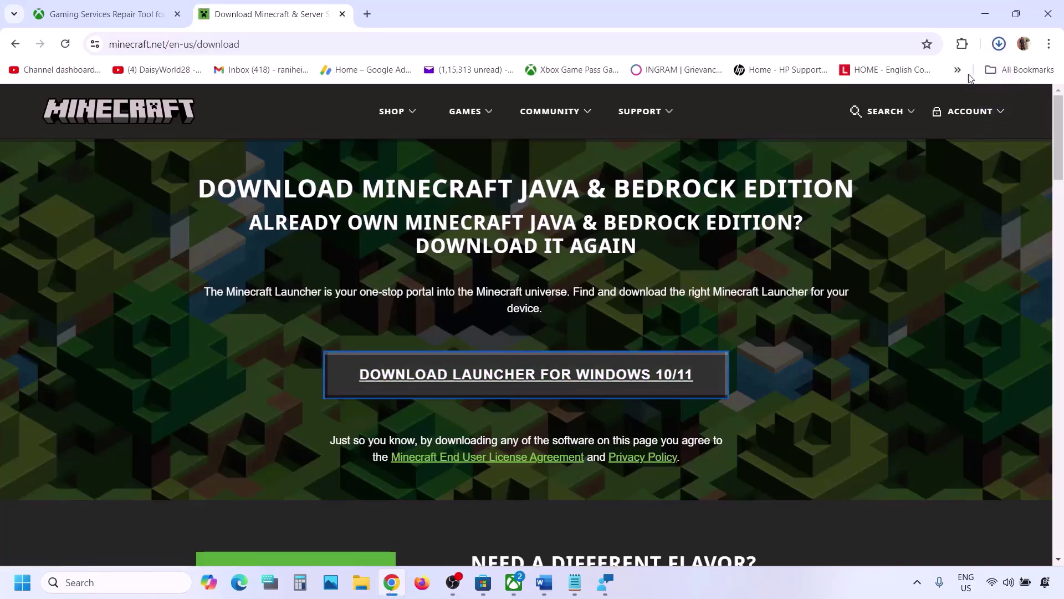
left_click(896, 89)
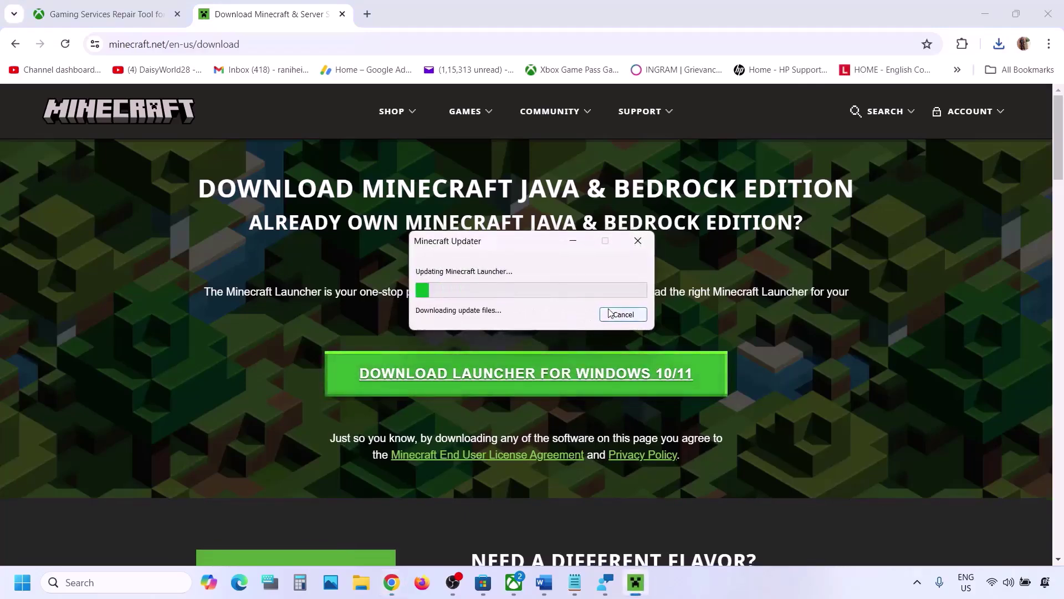
Step: Download the Windows Legacy Launcher and install it into the default folder
scroll(347, 322, "down", 3)
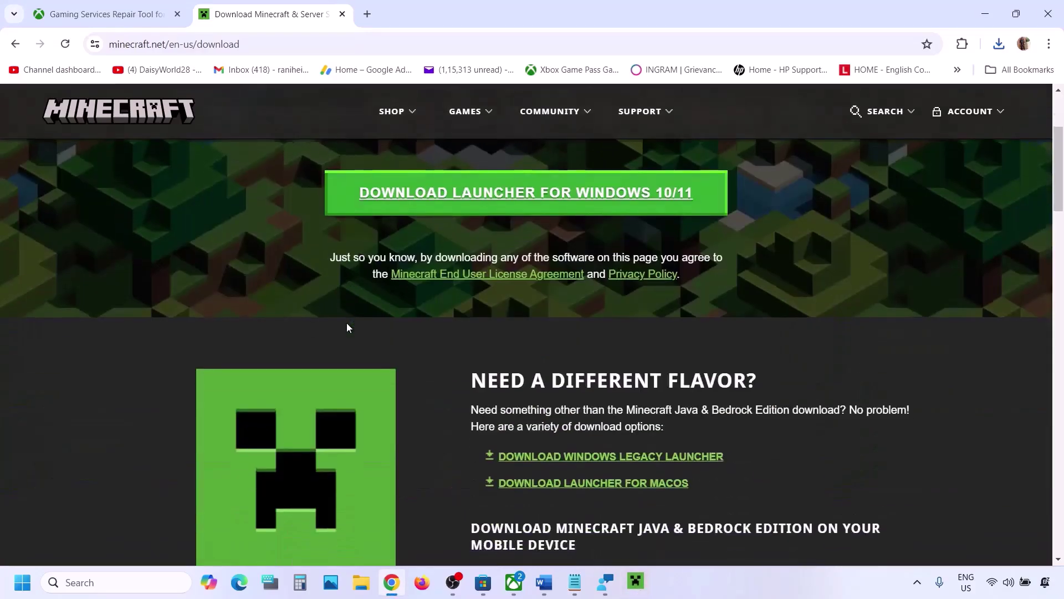
scroll(347, 327, "down", 2)
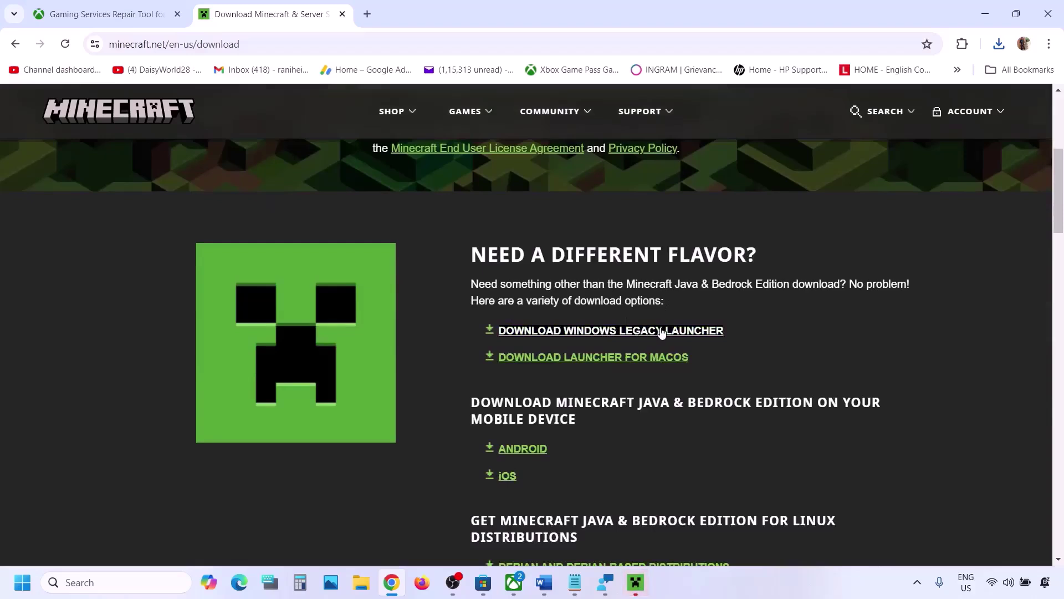
left_click(643, 333)
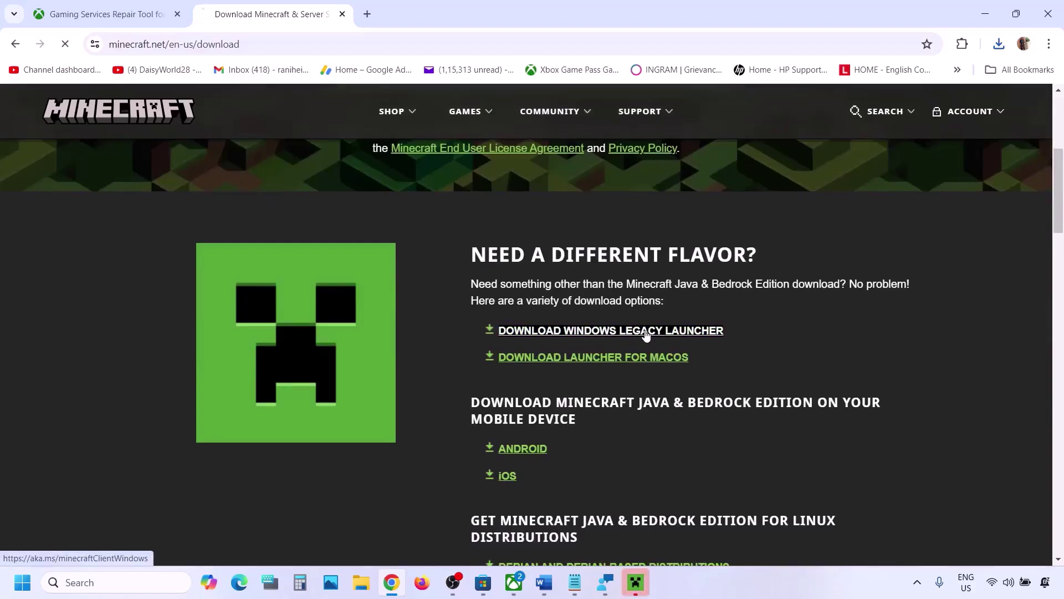
left_click(997, 50)
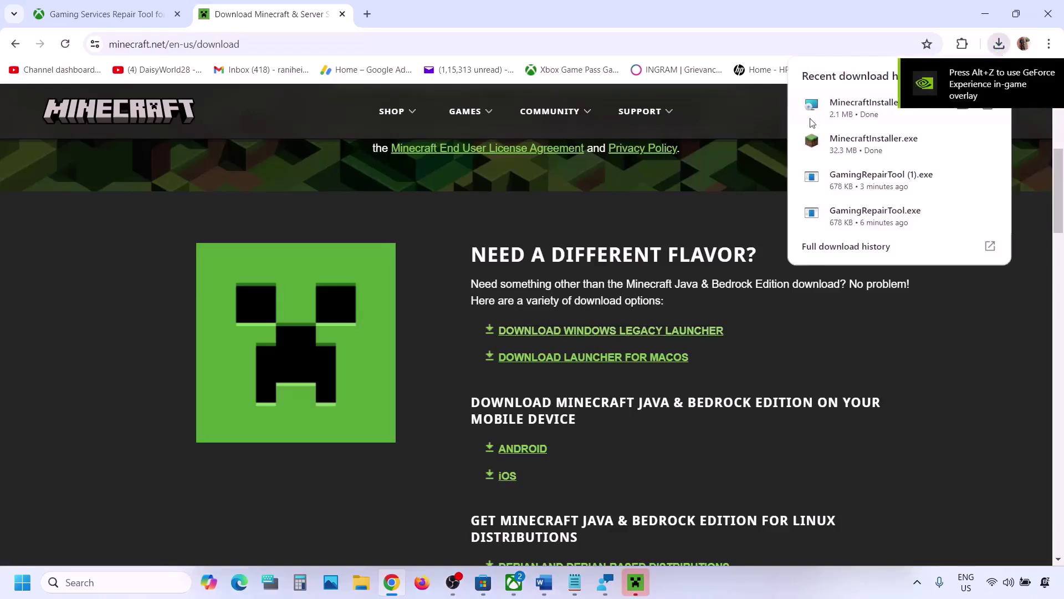
left_click(857, 117)
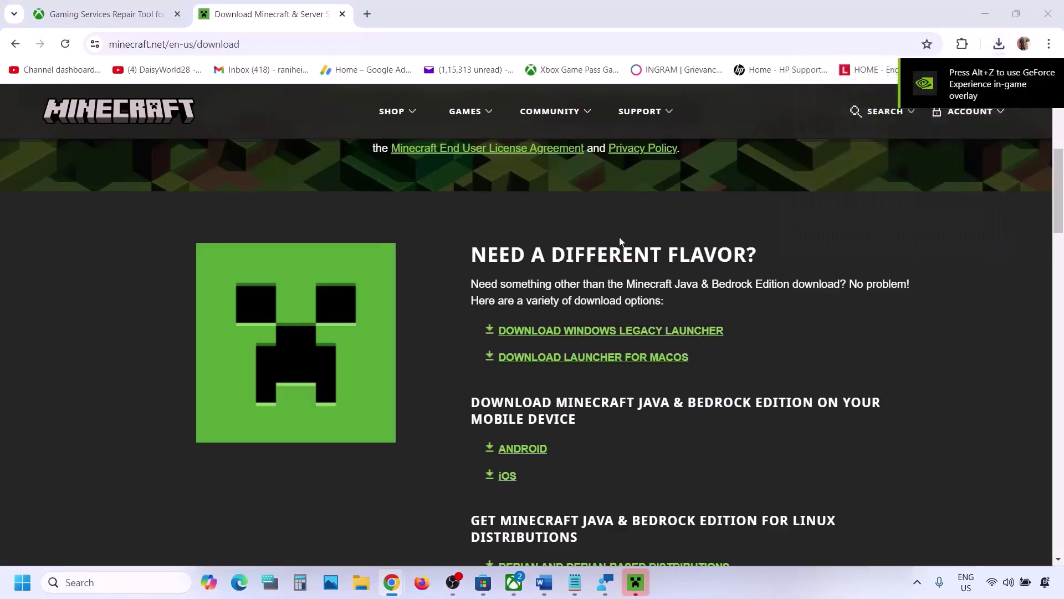
left_click(600, 399)
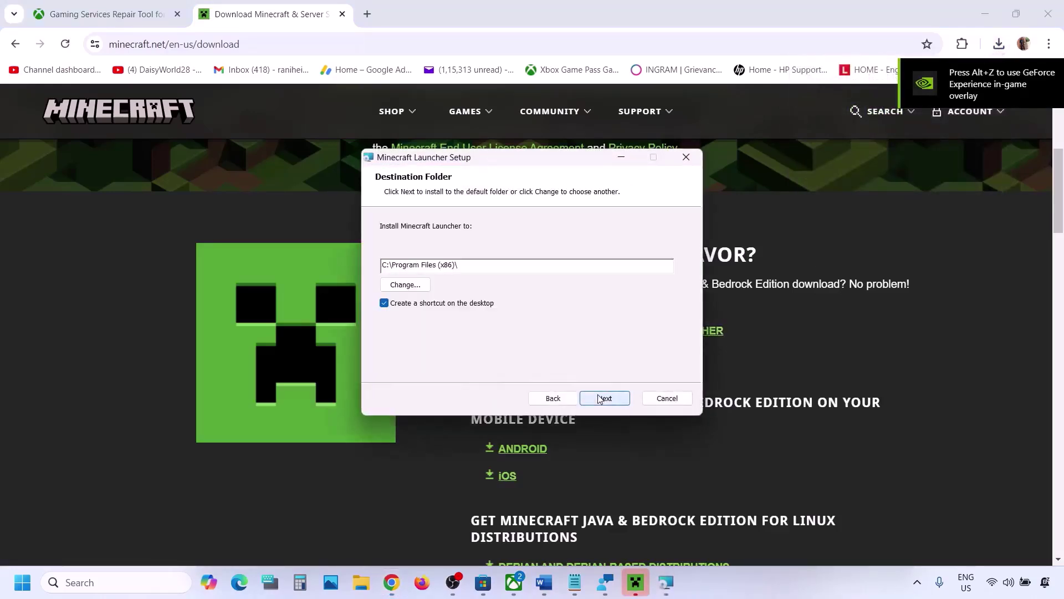
left_click(620, 399)
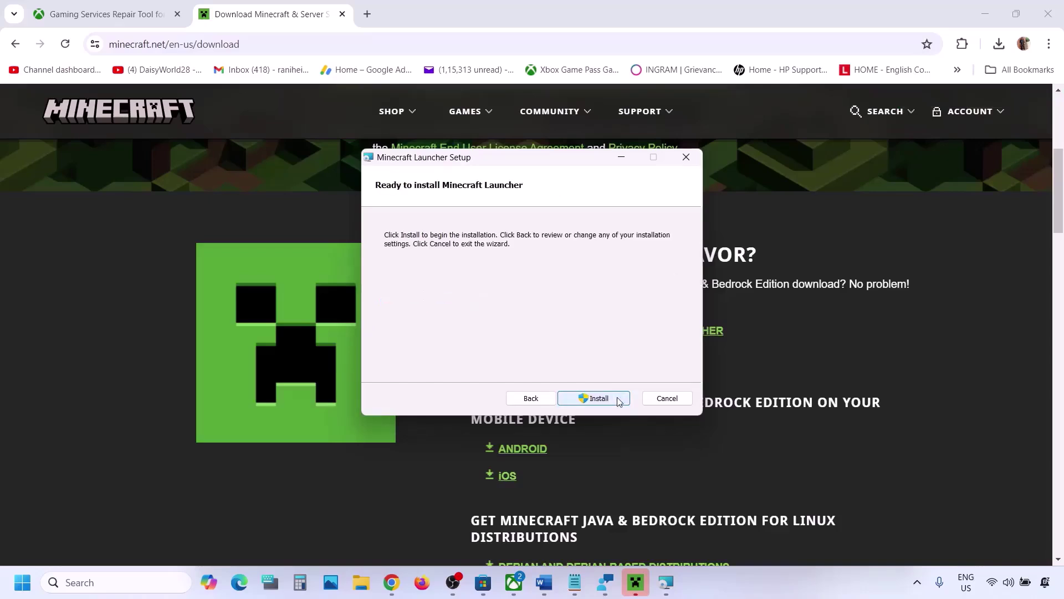
left_click(608, 399)
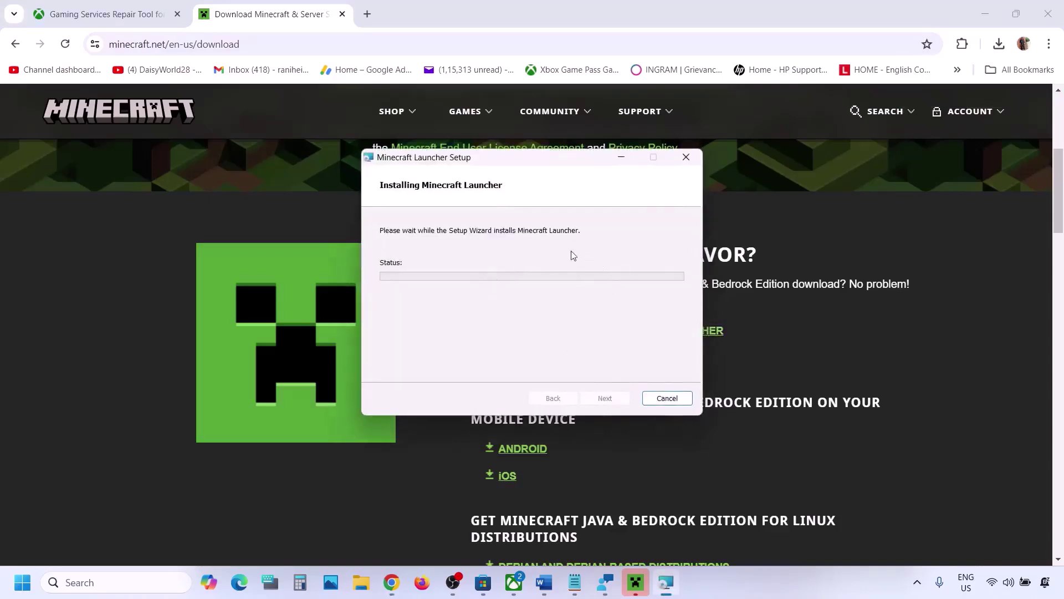
left_click(544, 582)
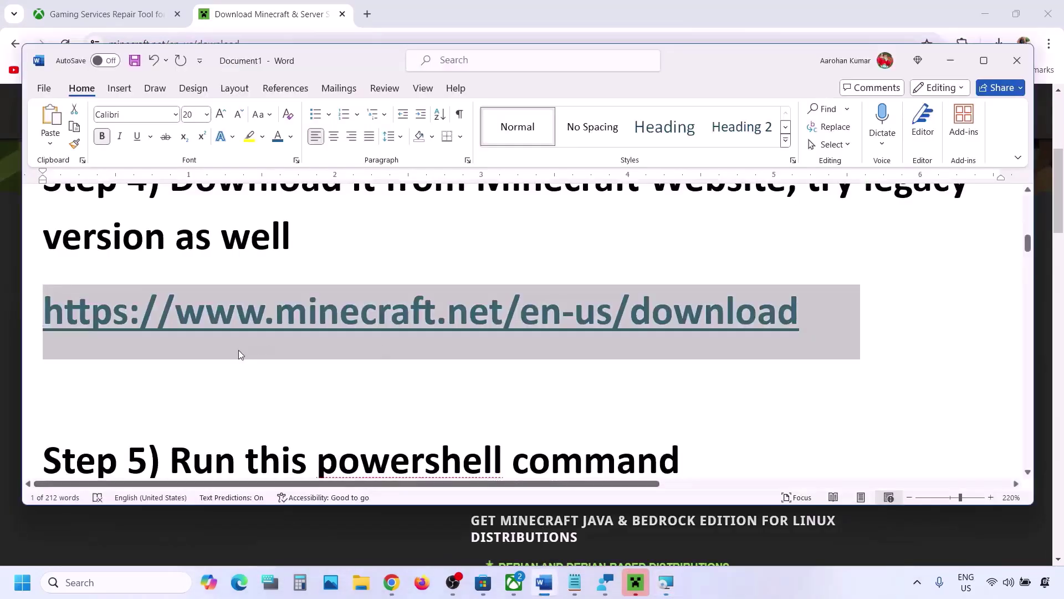
Step: Select the whole Step 5 Get-AppxPackage re-register command in the notes and copy it
scroll(398, 368, "down", 4)
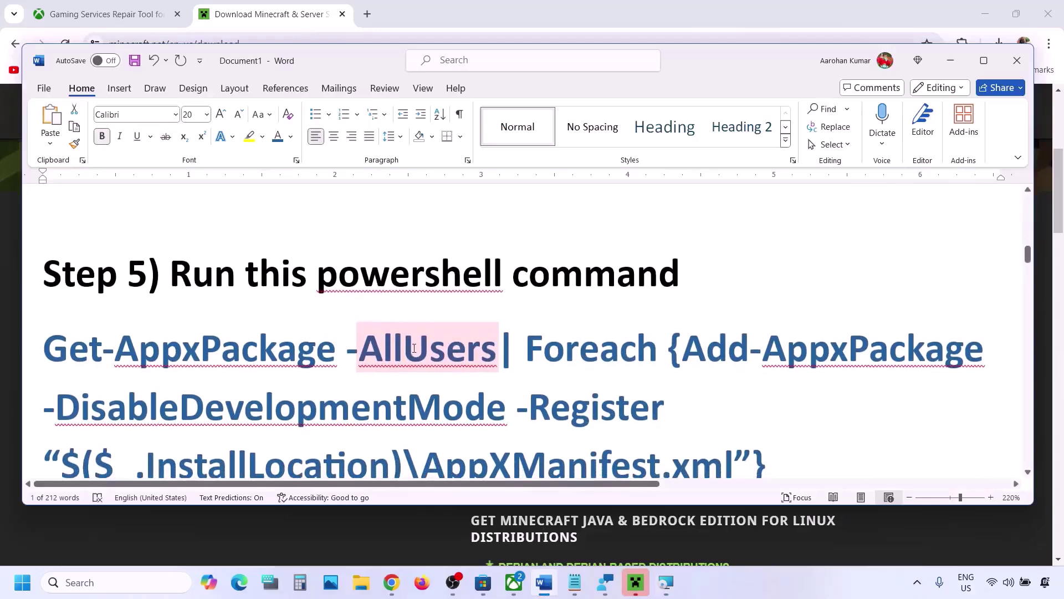
scroll(414, 349, "down", 1)
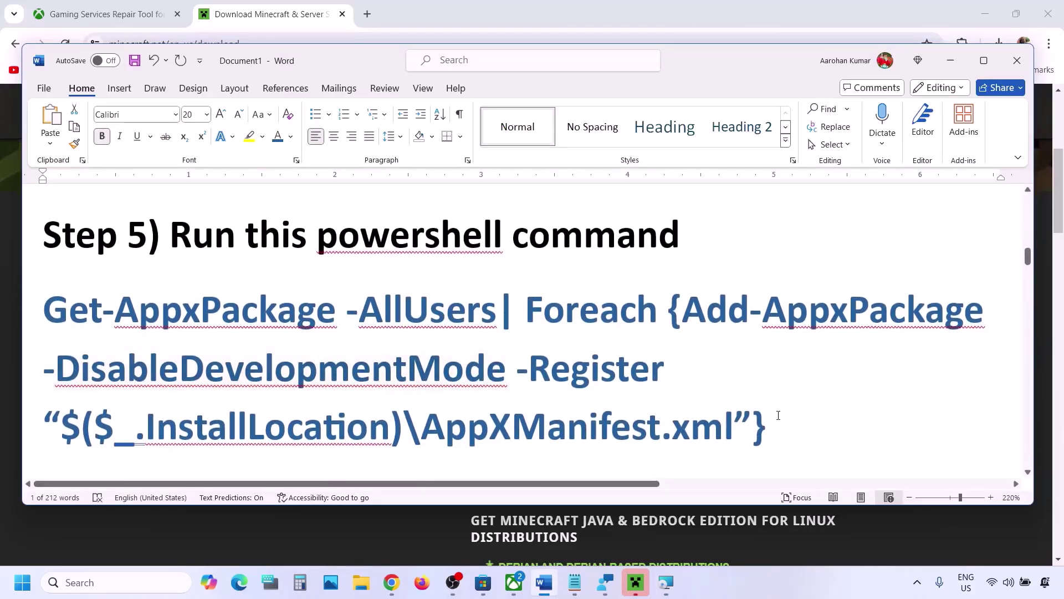
mouse_move(778, 416)
left_mouse_down()
mouse_move(43, 310)
mouse_move(504, 363)
mouse_move(771, 430)
left_mouse_up()
right_click(561, 397)
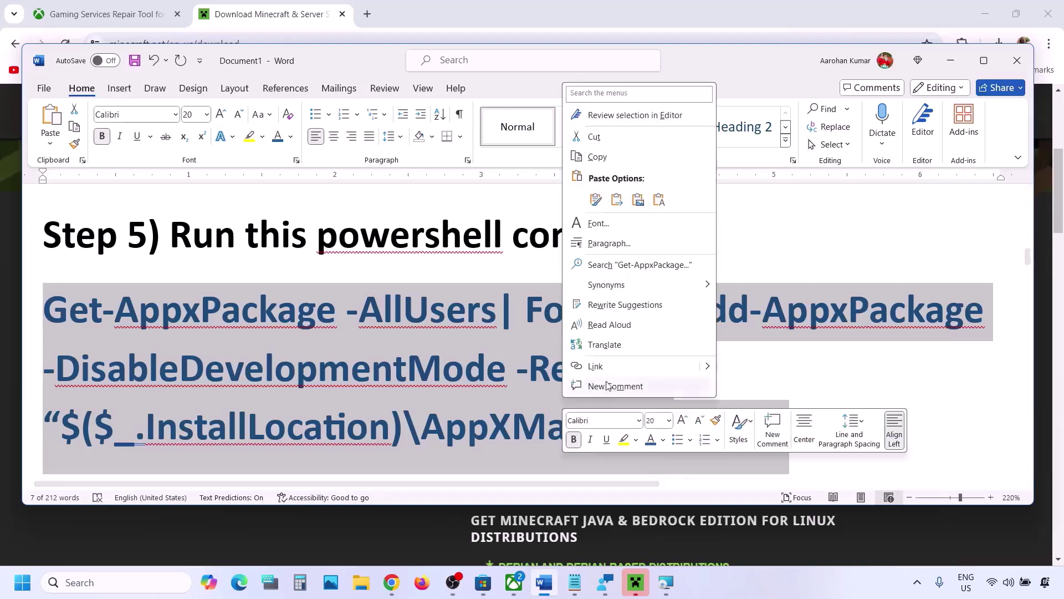
left_click(597, 157)
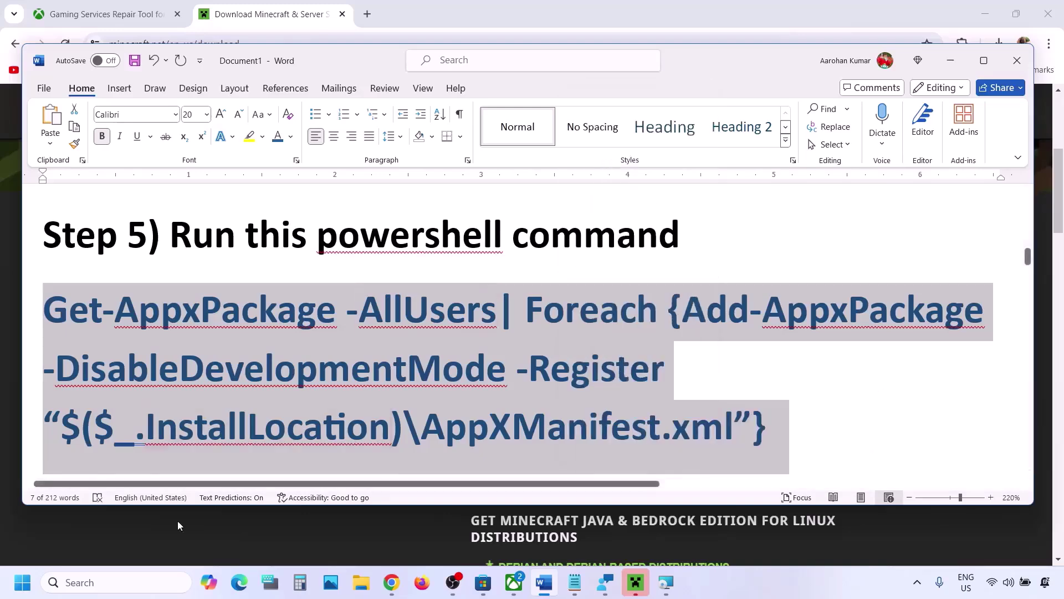
left_click(122, 582)
Step: Paste and run the Get-AppxPackage re-register command in an administrator Windows PowerShell
type("power")
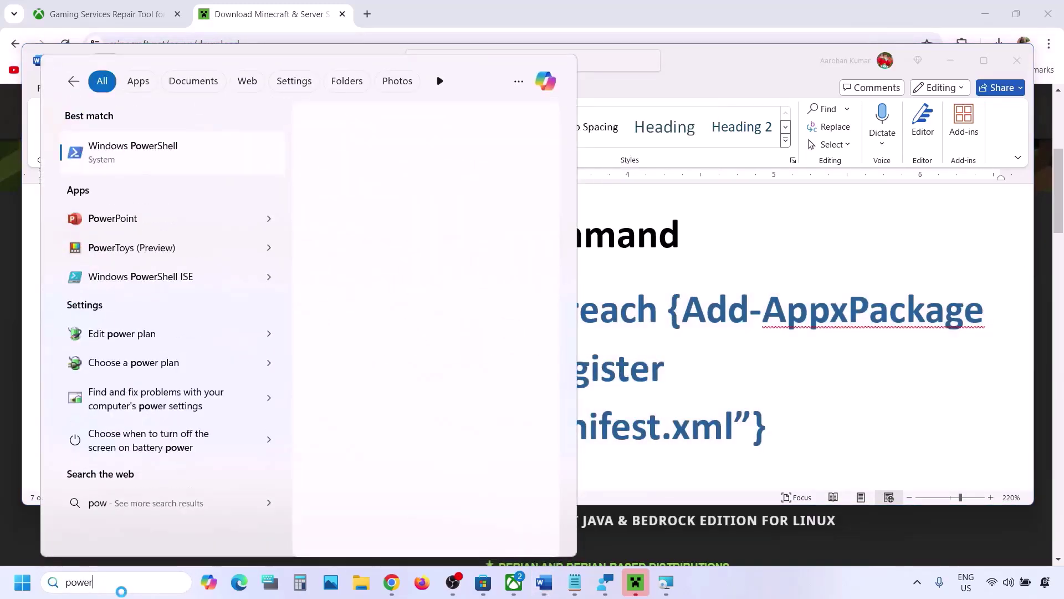
type("shell")
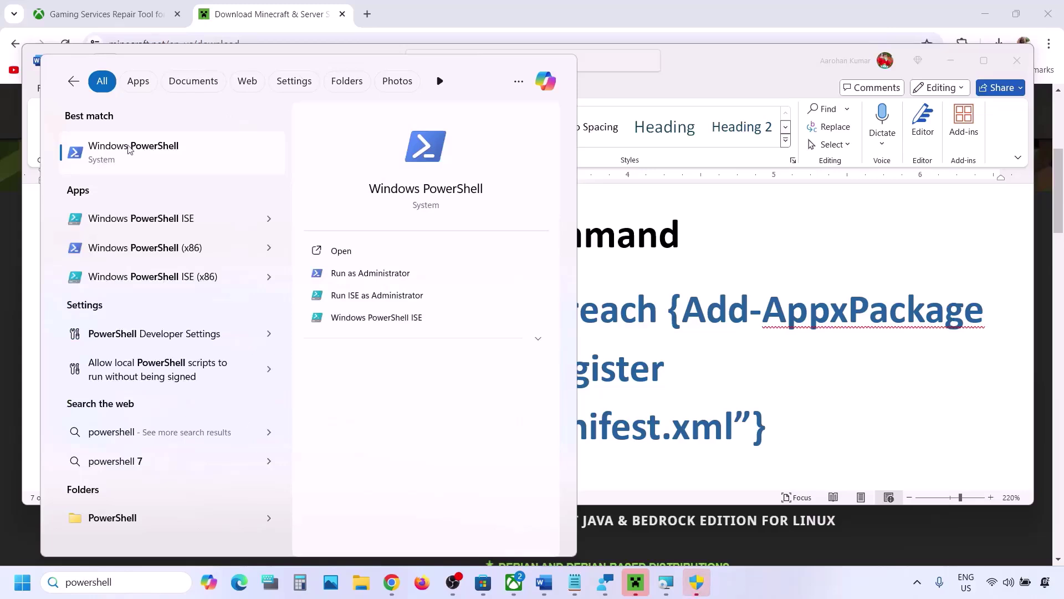
right_click(132, 161)
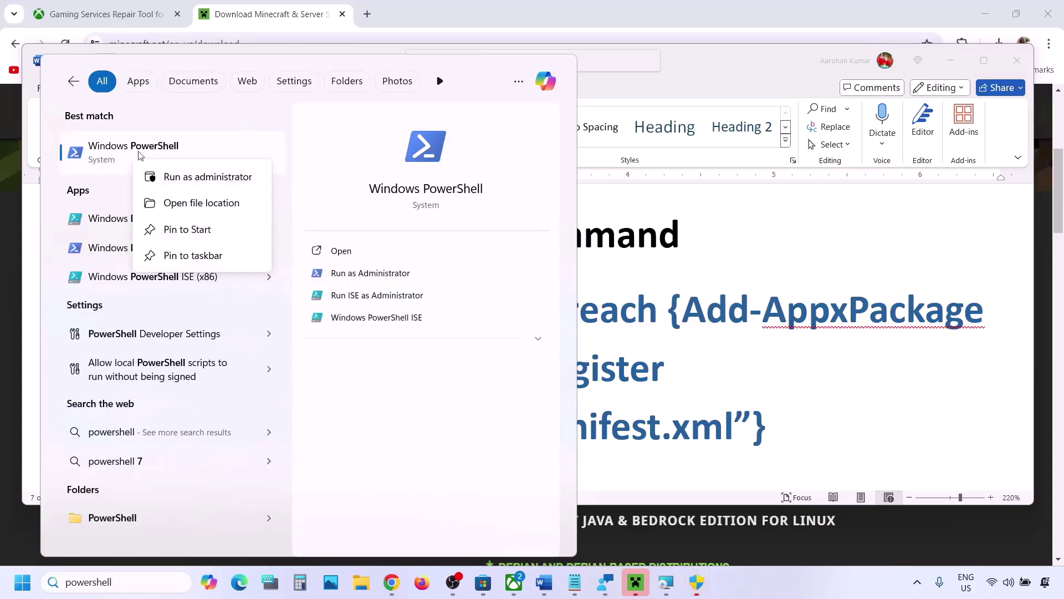
left_click(192, 176)
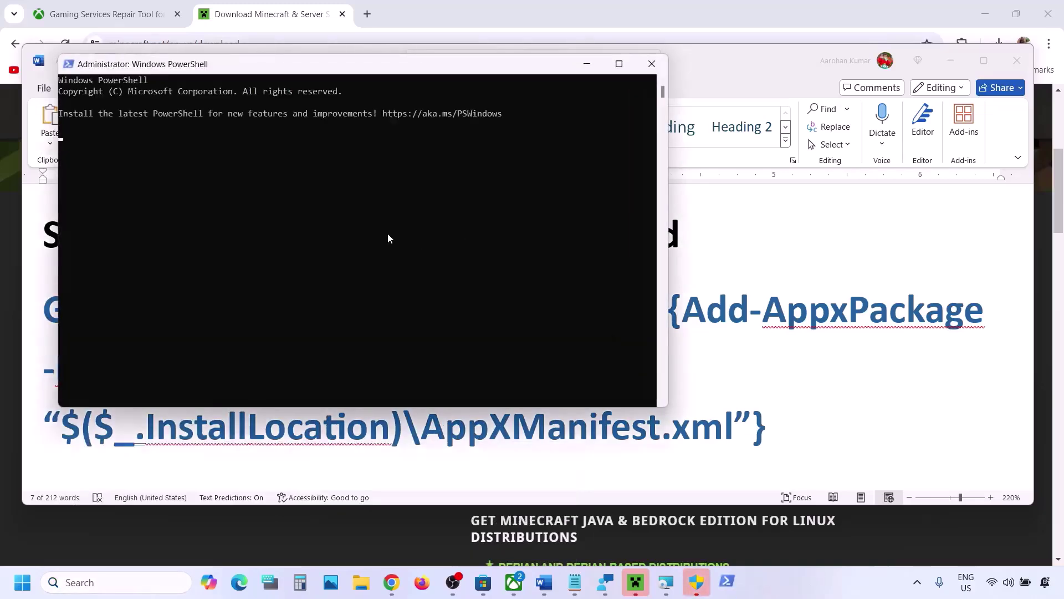
key("ctrl+v")
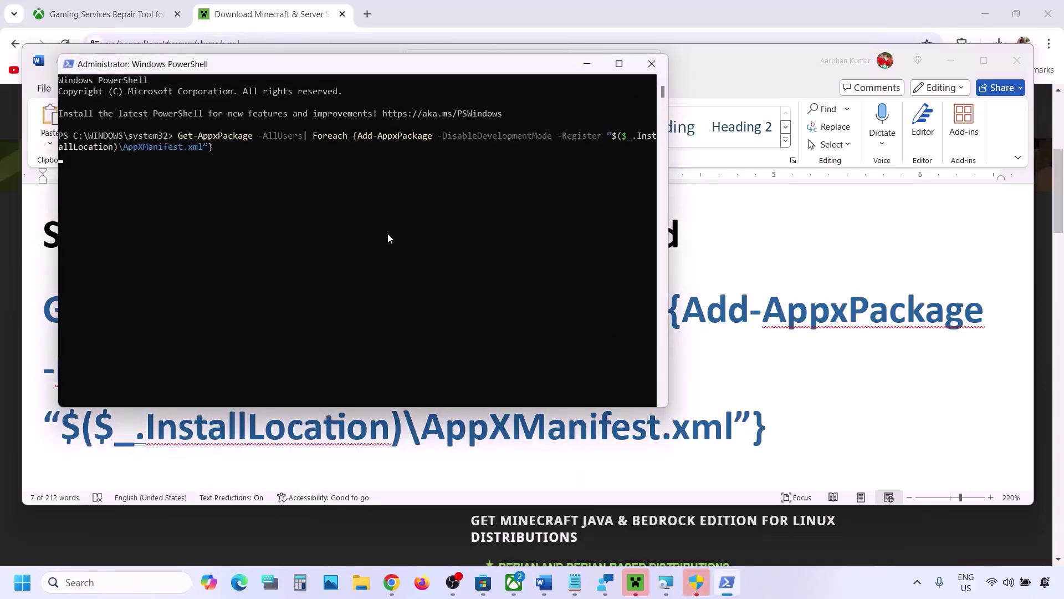
key("Return")
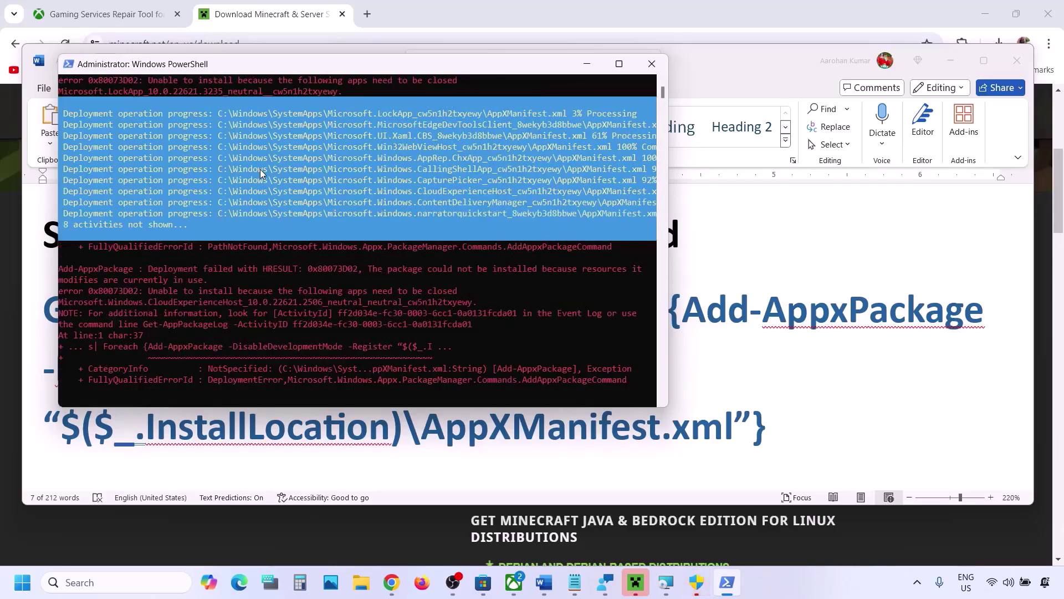
left_click(707, 339)
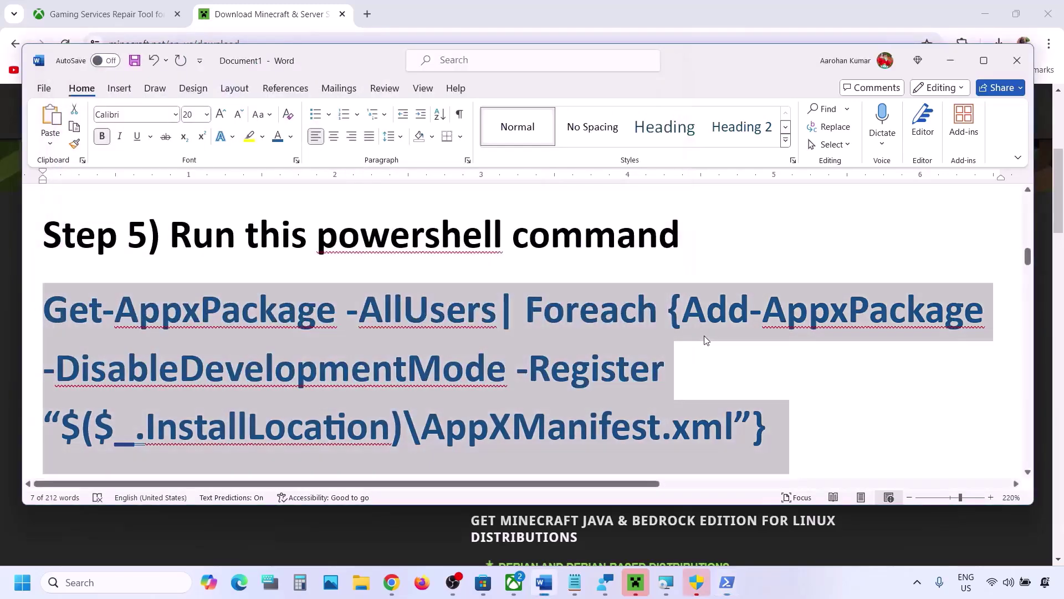